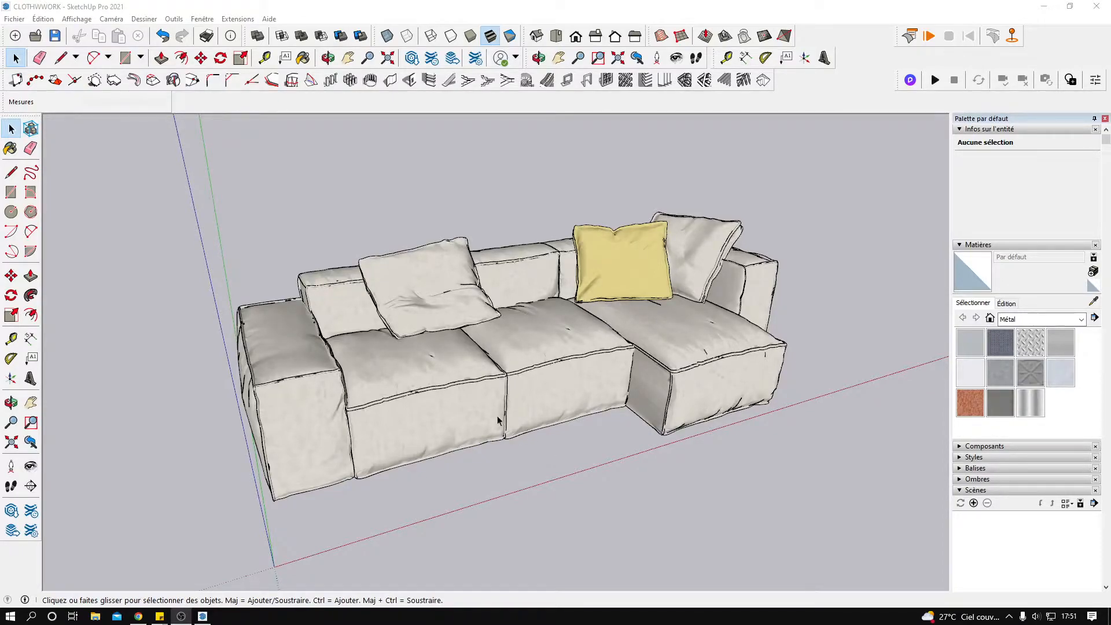
middle_drag(665, 433, 489, 379)
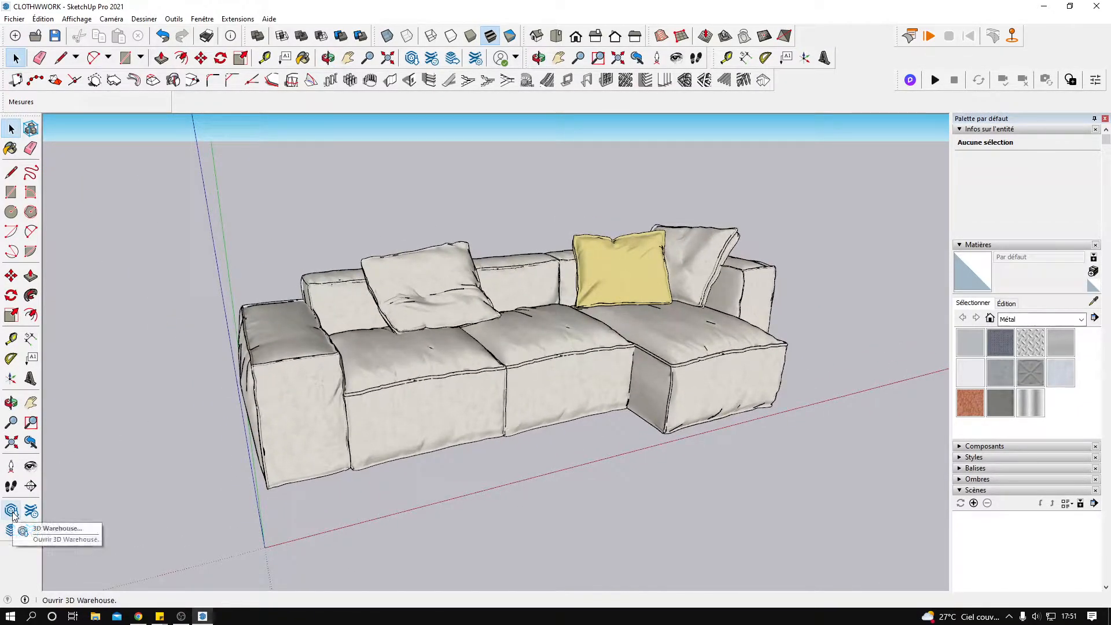
middle_drag(404, 404, 357, 418)
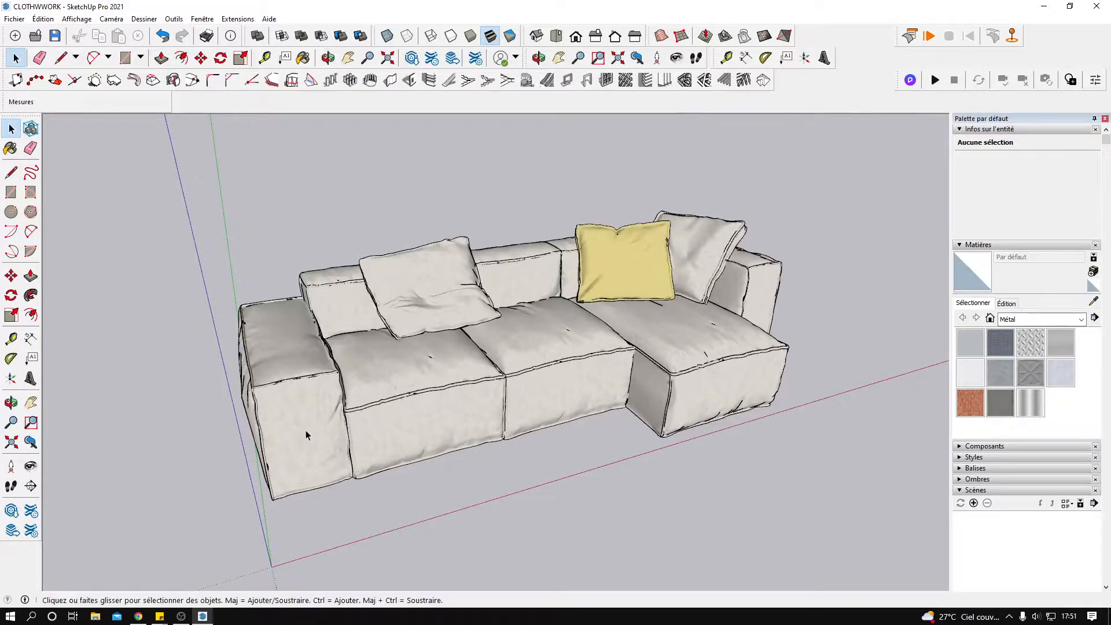
scroll(306, 429, up, 1)
middle_drag(362, 423, 358, 408)
scroll(195, 527, down, 1)
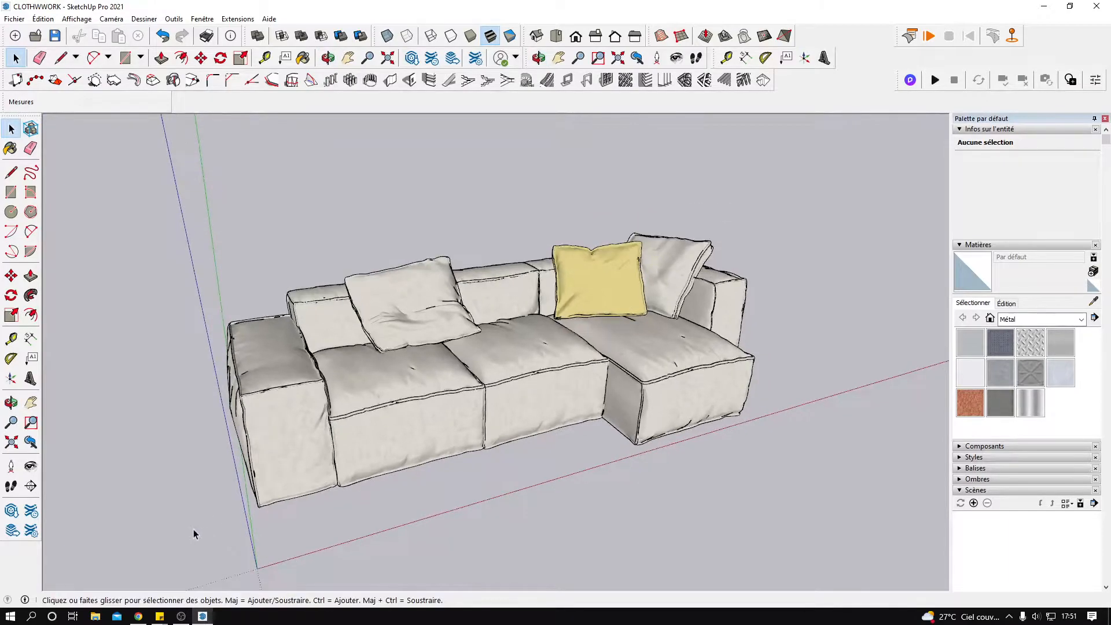
scroll(397, 405, up, 1)
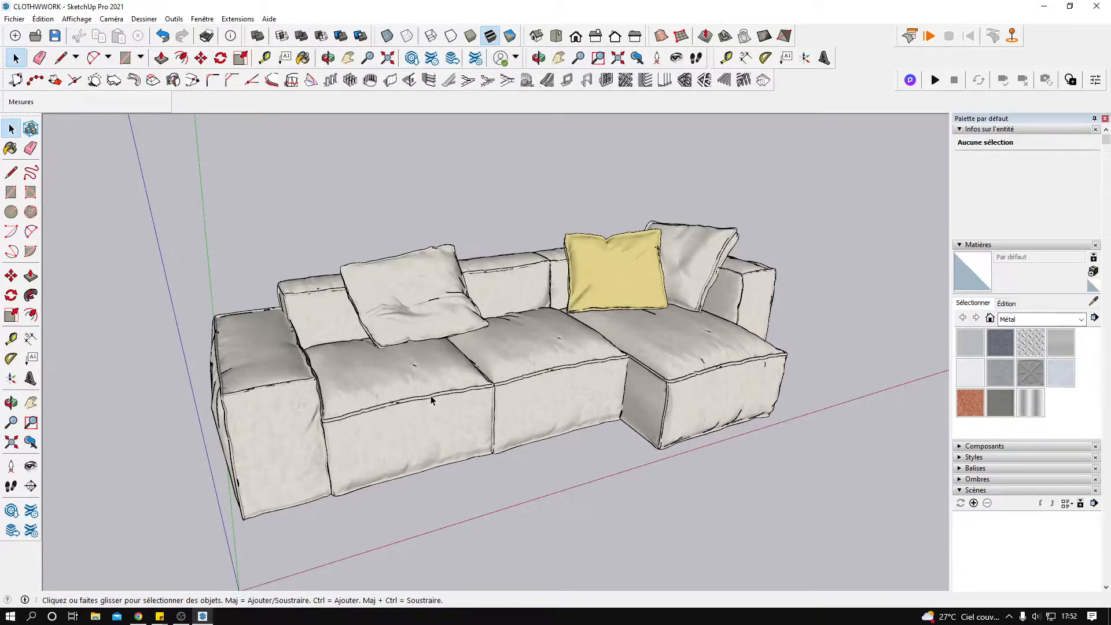
Step: Switch to Chrome and examine the ClothWorks v1.7.7 entry in the SketchUcation PluginStore
click(138, 616)
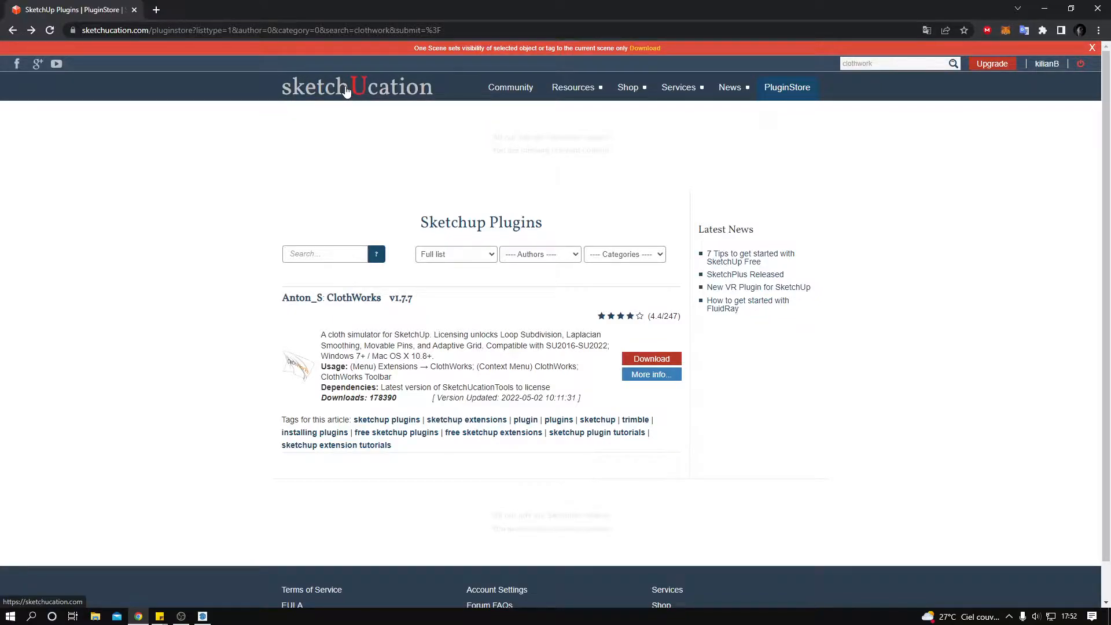
drag(876, 65, 836, 73)
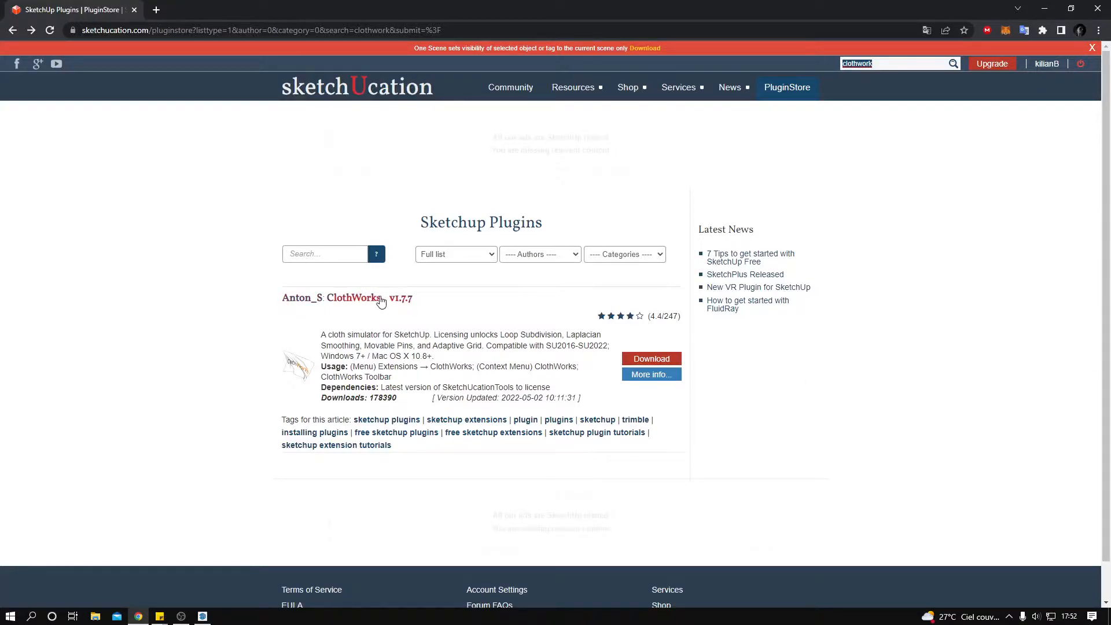
drag(437, 305, 352, 304)
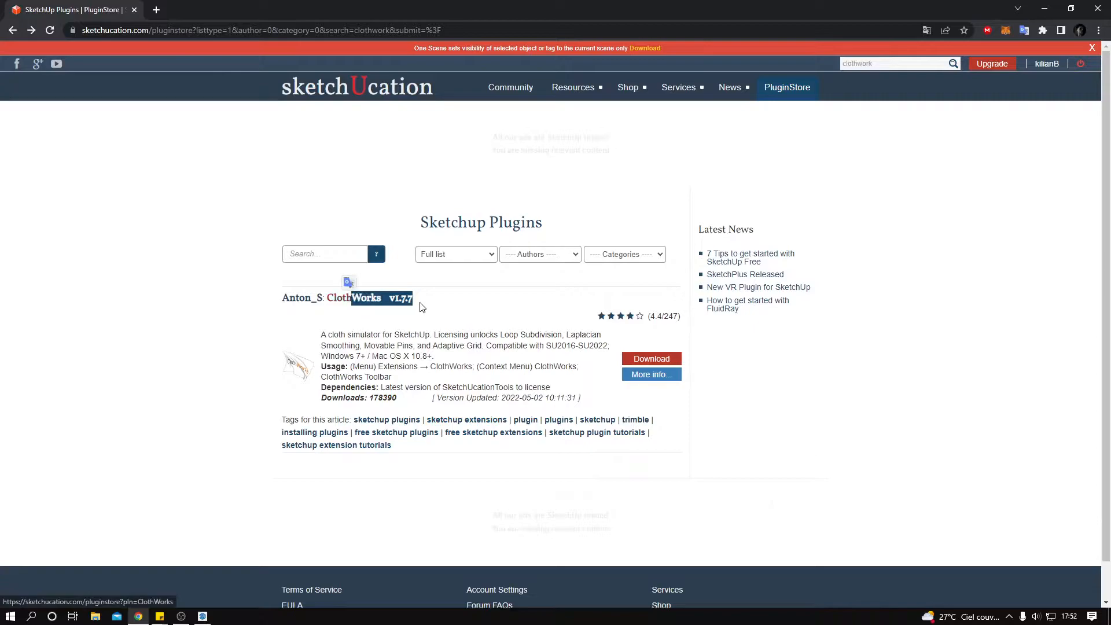
click(272, 306)
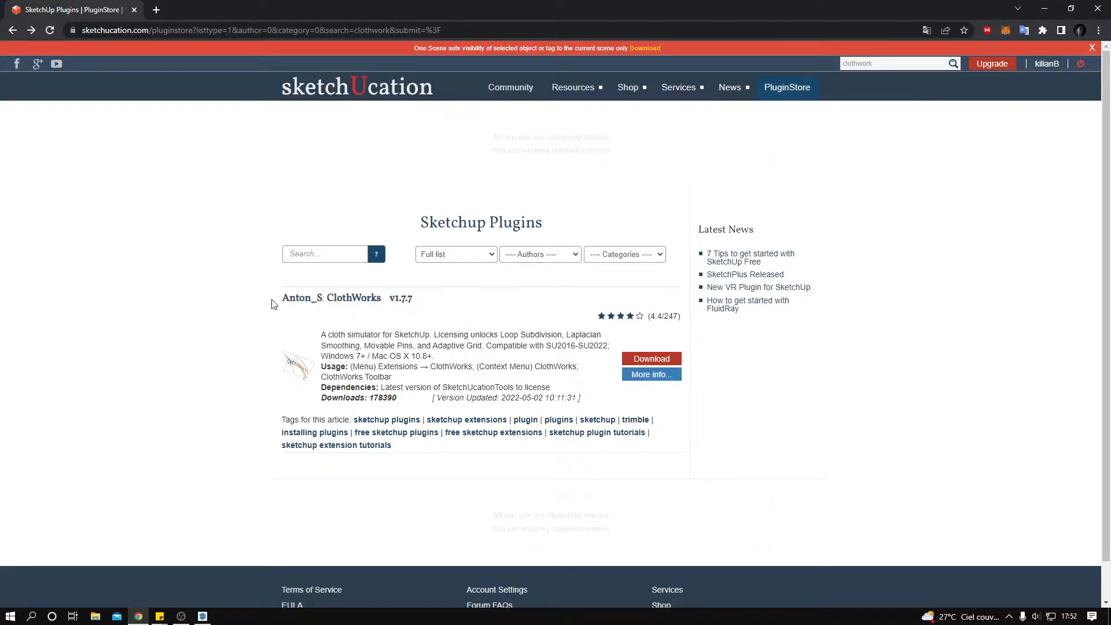
drag(274, 305, 287, 302)
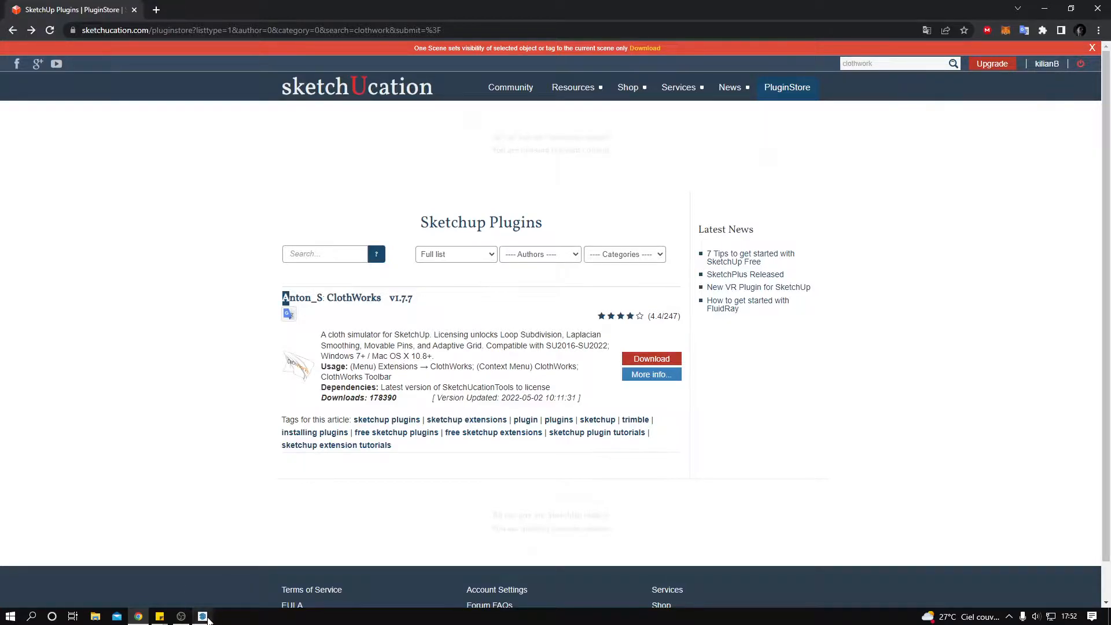
Step: Return to SketchUp and look up the ClothWorks_v1.7.7 package through the extension manager's installer without installing it
click(202, 617)
click(237, 18)
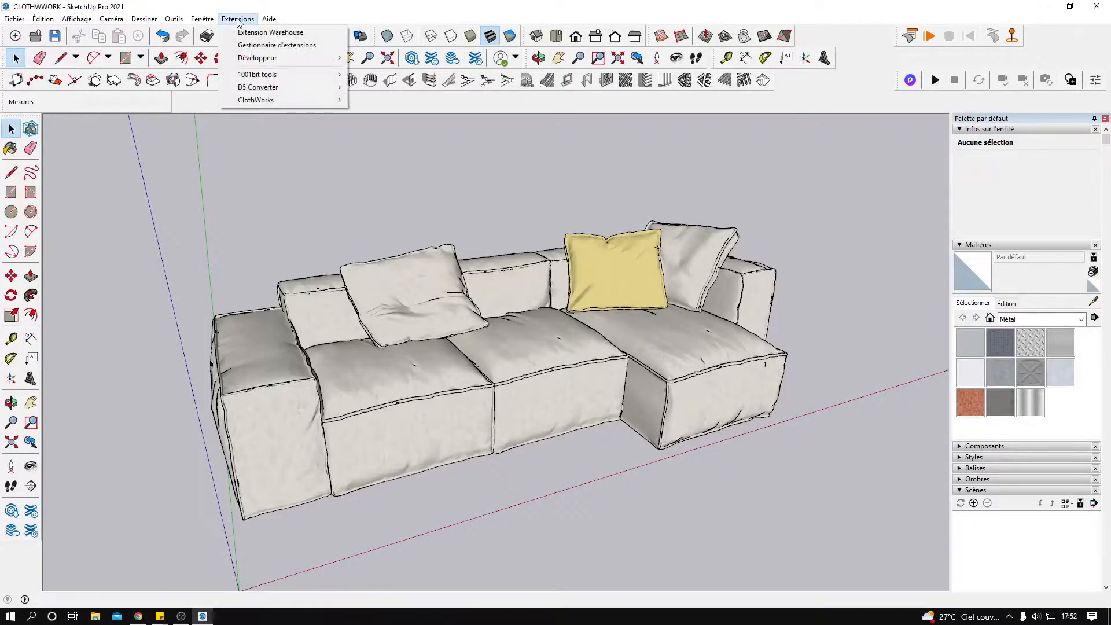
click(262, 46)
click(98, 502)
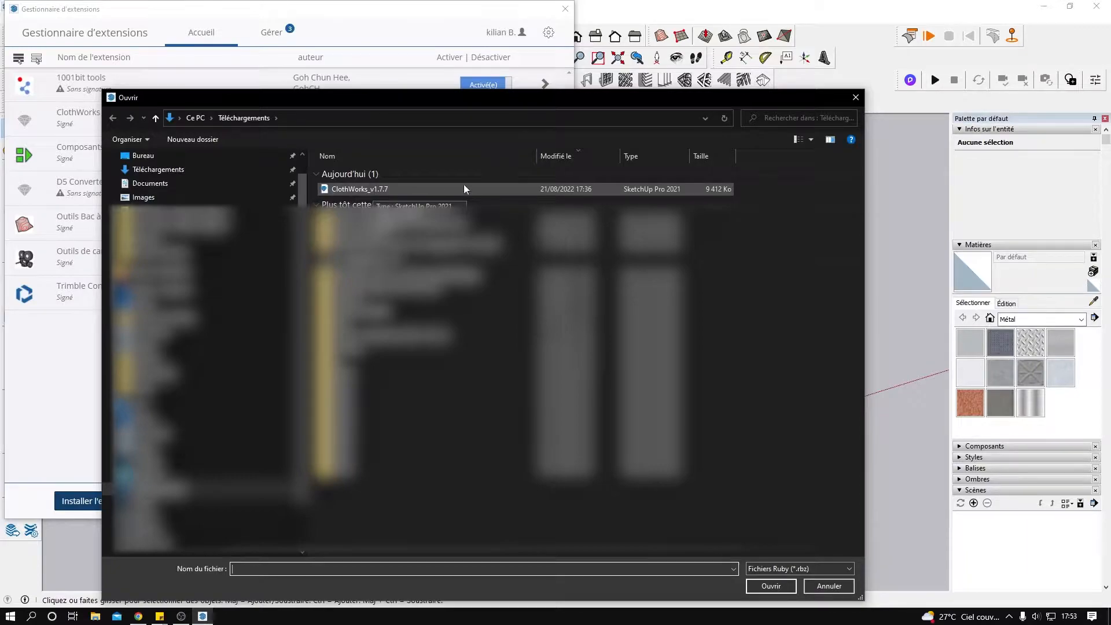
click(855, 105)
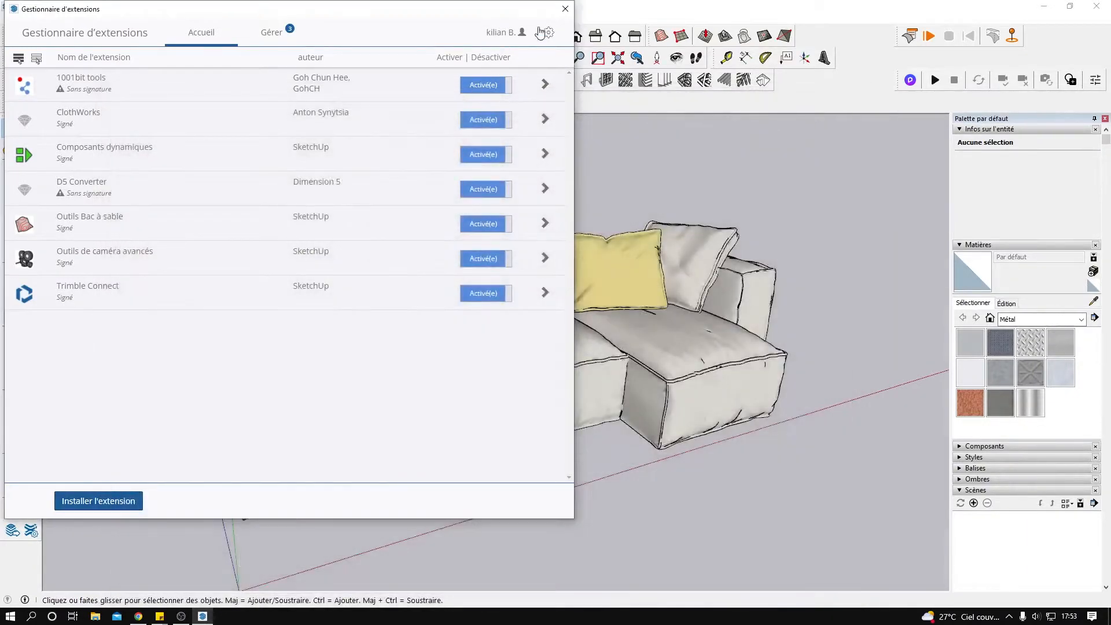
click(566, 9)
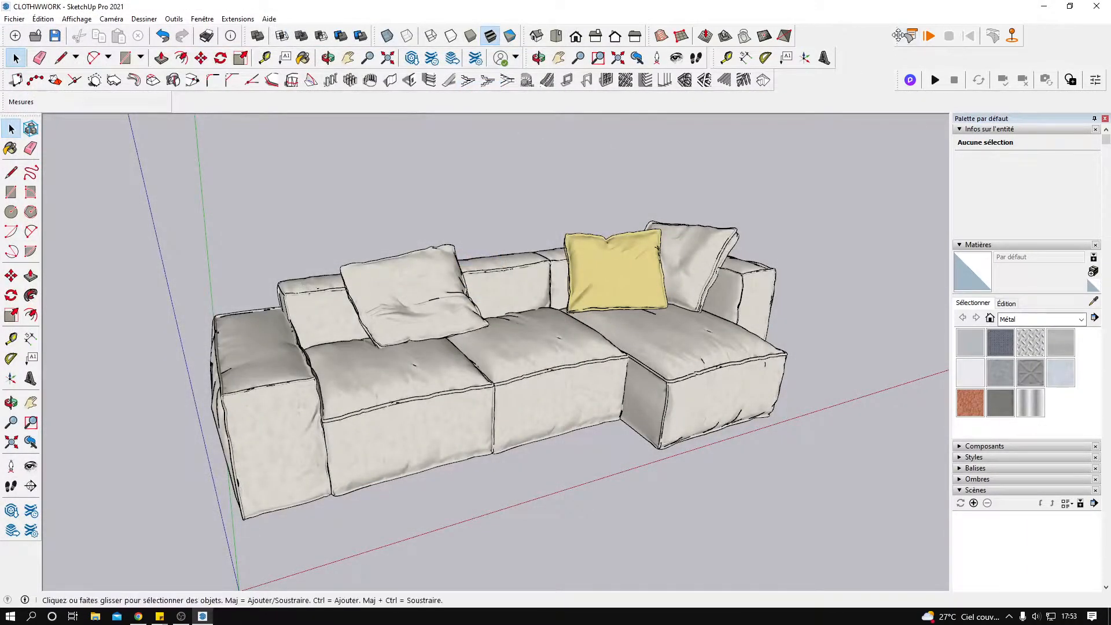
Step: Draw a large rectangle on the ground plane around the origin, reaching under the sofa's armrest end
drag(863, 37, 897, 37)
middle_drag(566, 392, 536, 402)
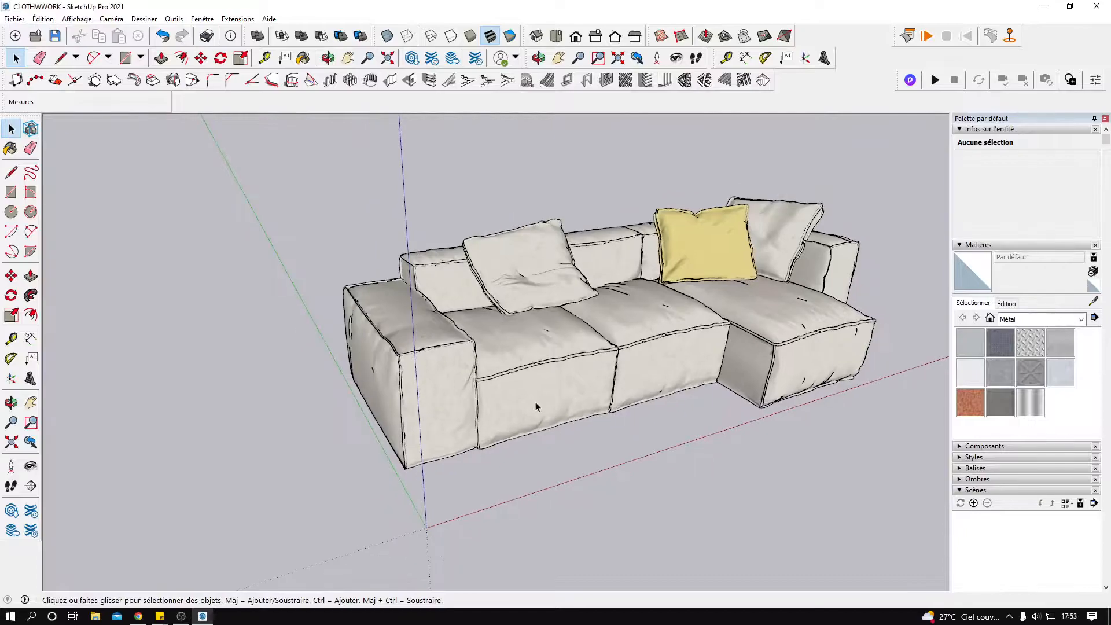
key(r)
mouse_move(408, 414)
middle_down()
mouse_move(450, 422)
mouse_move(405, 433)
middle_up()
middle_drag(374, 344, 454, 361)
middle_drag(424, 413, 422, 343)
click(314, 346)
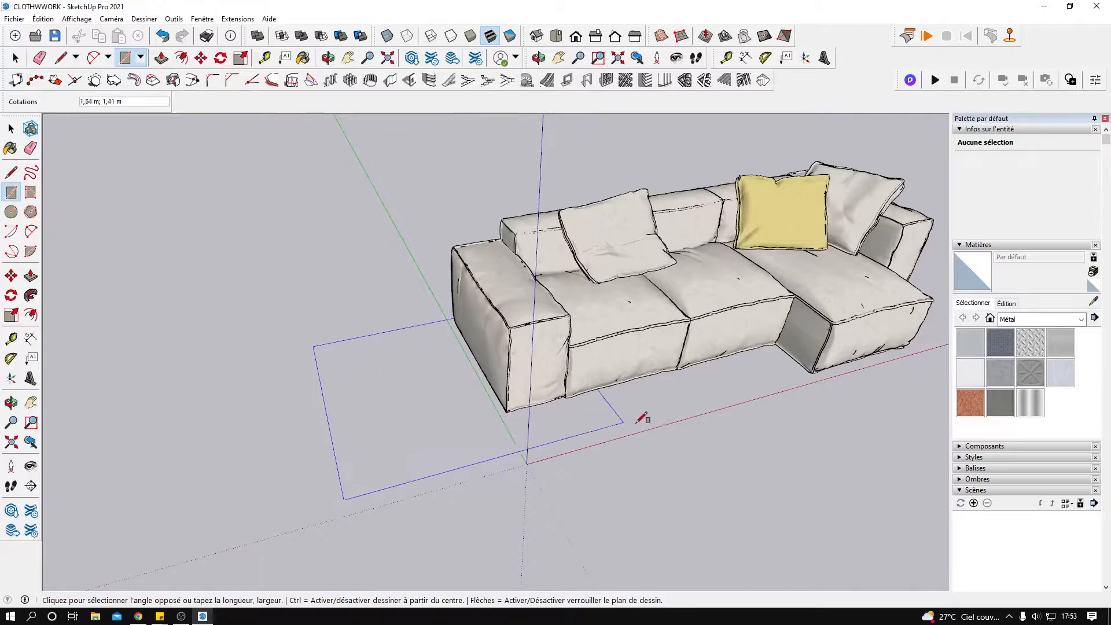
click(731, 431)
middle_drag(730, 432, 657, 429)
Step: Group the ground rectangle's face together with its four edges
key(space)
double_click(399, 450)
right_click(399, 451)
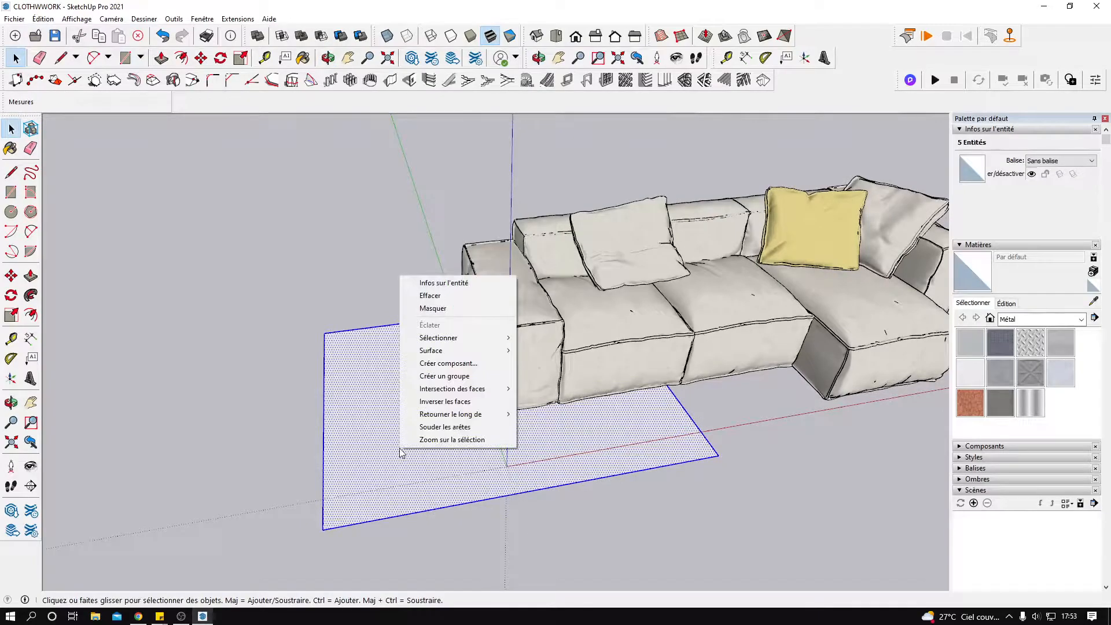
click(461, 376)
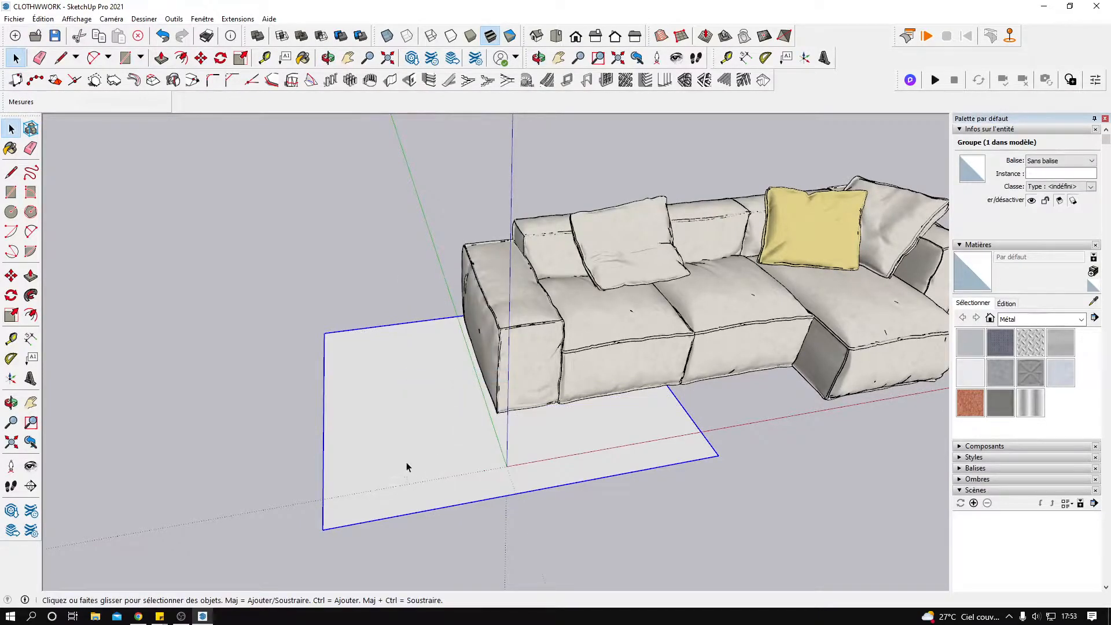
Step: Raise the rectangle group about 1.09 m above the sofa and shift it slightly sideways toward the sofa's seats
key(m)
click(402, 426)
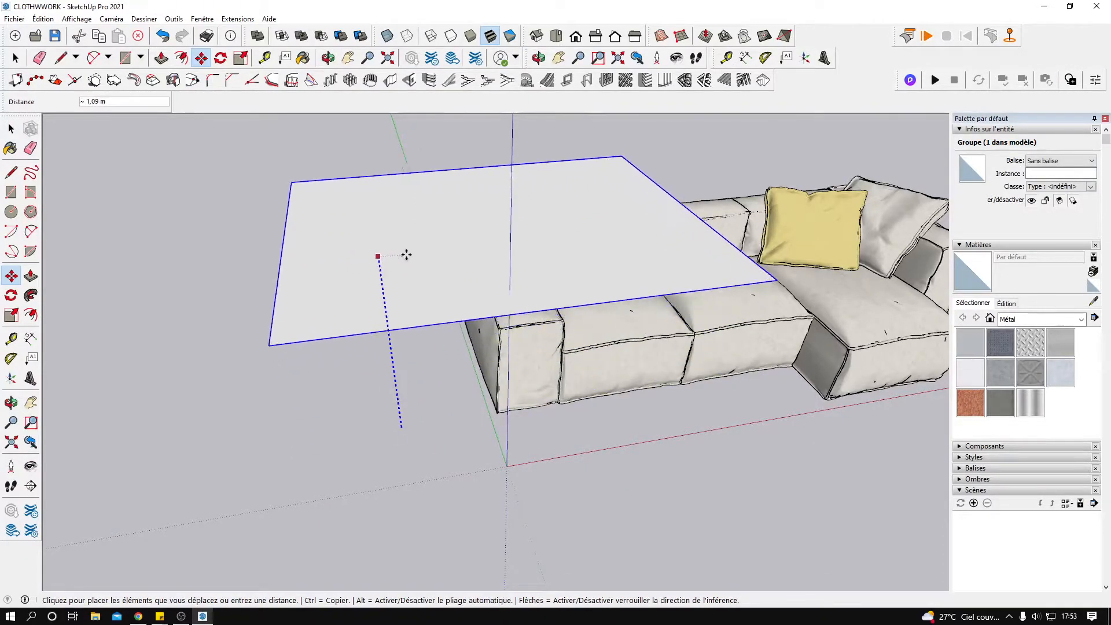
click(411, 257)
key(space)
middle_drag(412, 258, 434, 464)
key(m)
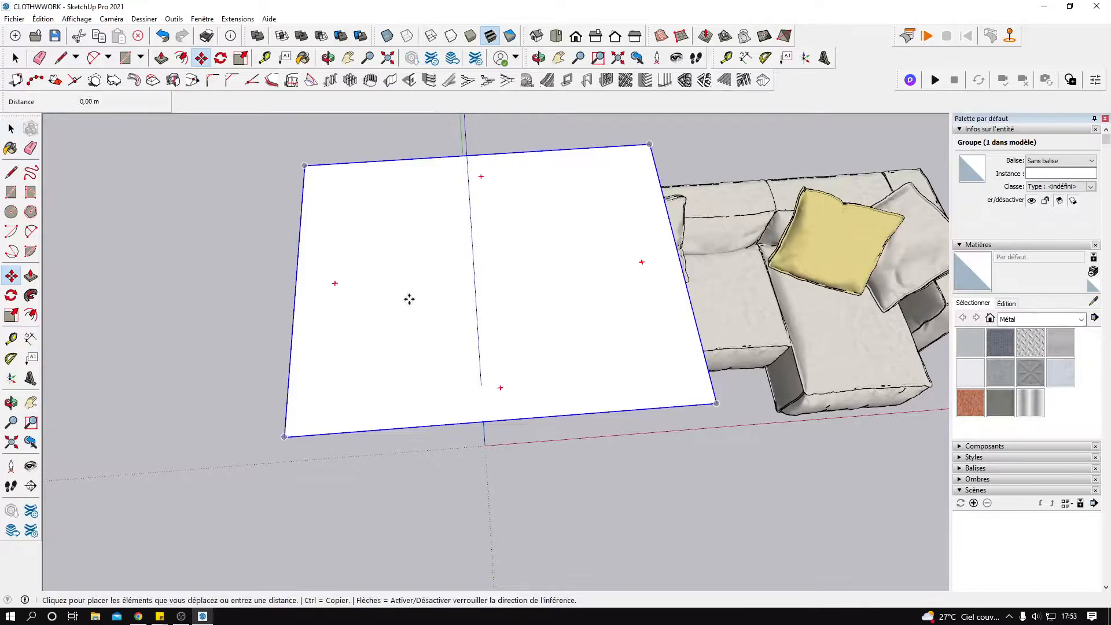
click(407, 297)
click(450, 298)
key(space)
Step: Turn the raised rectangle group into a ClothWorks cloth
middle_drag(415, 427, 384, 308)
right_click(384, 308)
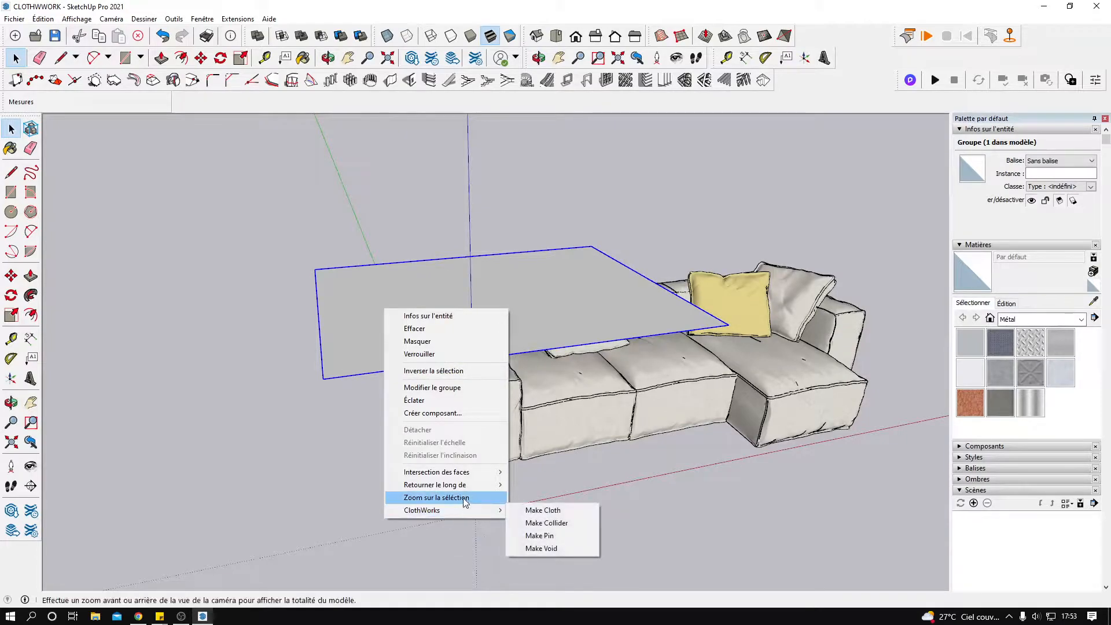
mouse_move(425, 511)
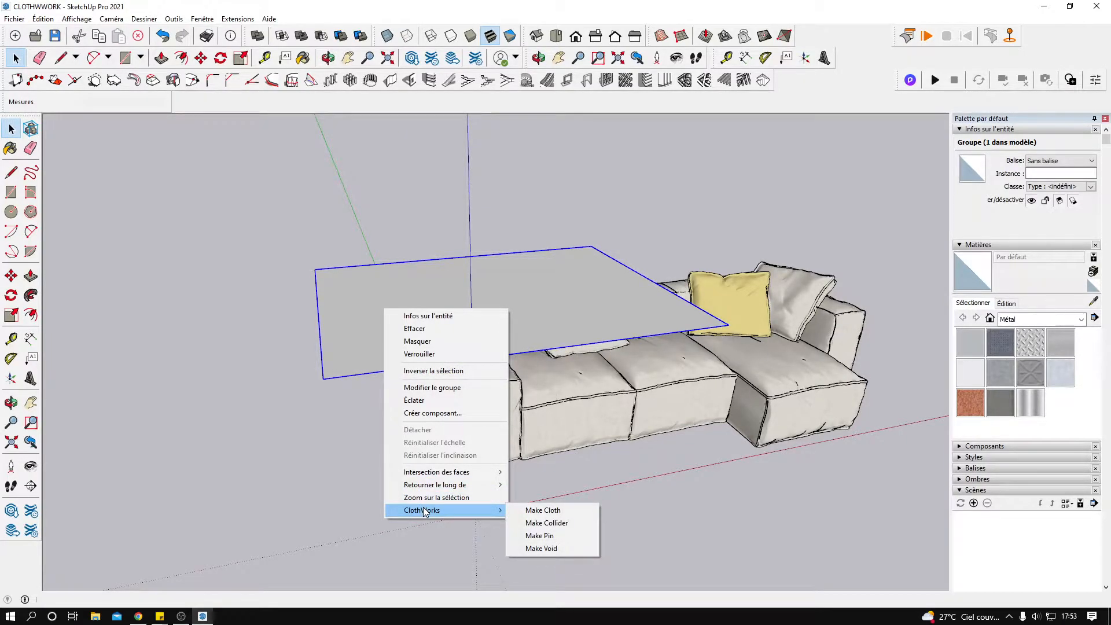
click(553, 513)
Step: Reset the sofa component's ClothWorks role with Ignore and assign it as a collider
middle_drag(485, 379, 437, 347)
middle_drag(462, 424, 488, 401)
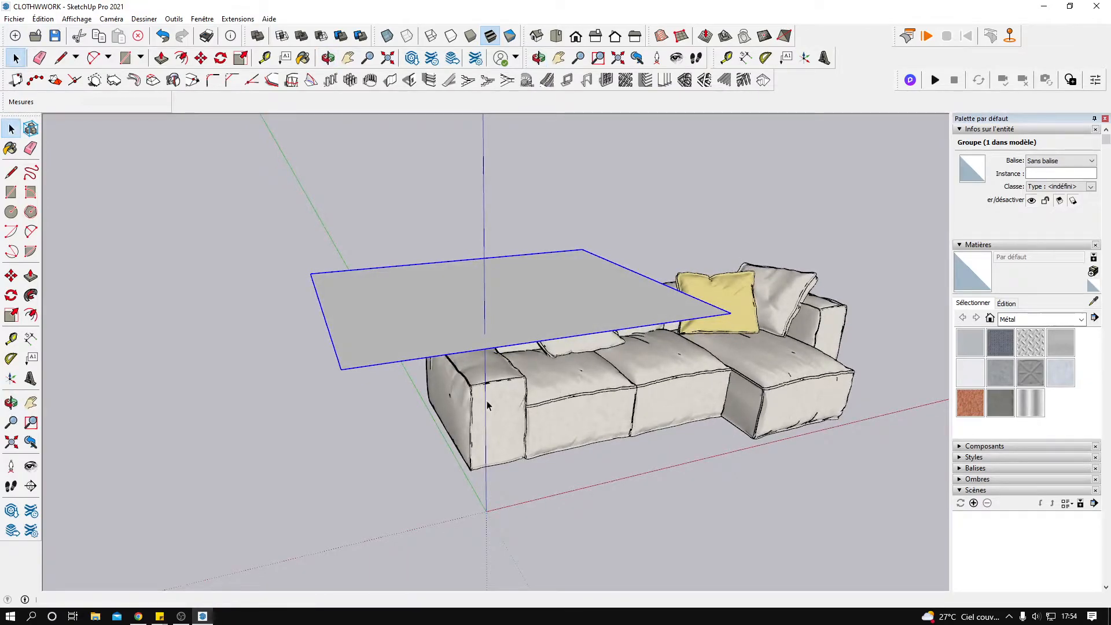
click(478, 400)
middle_drag(533, 422, 500, 399)
right_click(501, 399)
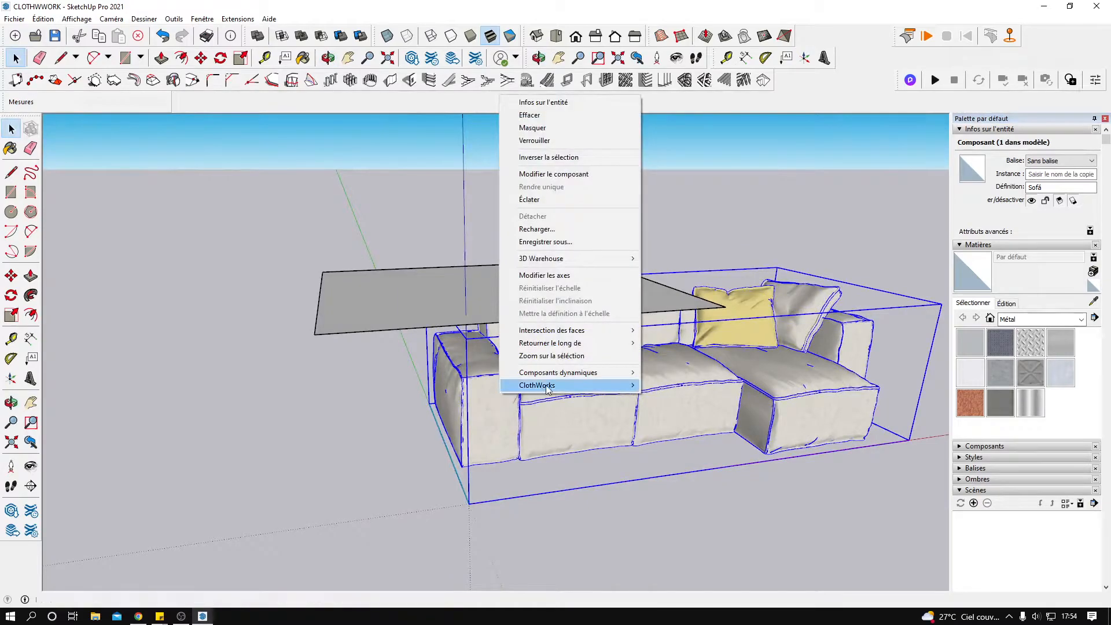
mouse_move(544, 386)
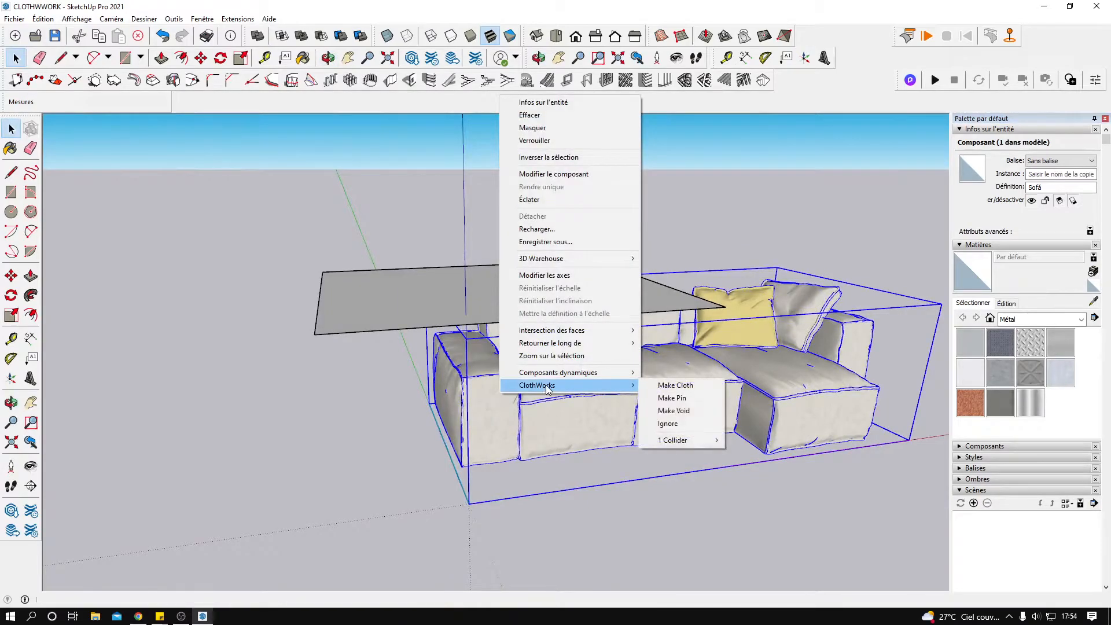
click(689, 425)
right_click(484, 399)
mouse_move(539, 387)
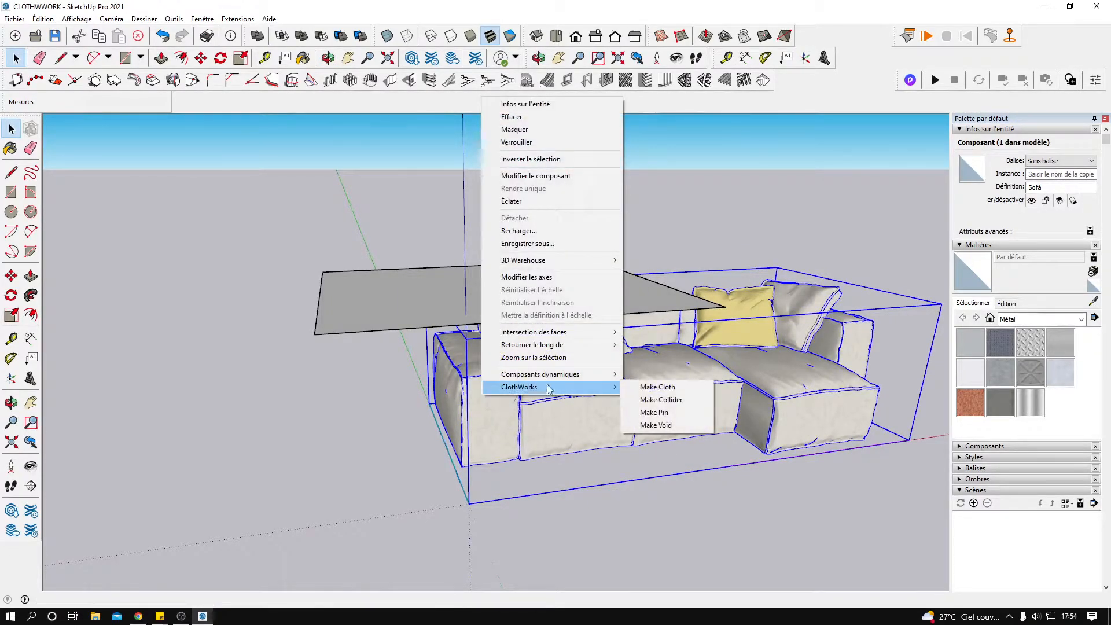
click(677, 401)
Step: Run the ClothWorks simulation on the flat cloth above the sofa and undo the cloth's resulting movement
middle_drag(507, 391, 457, 371)
click(408, 318)
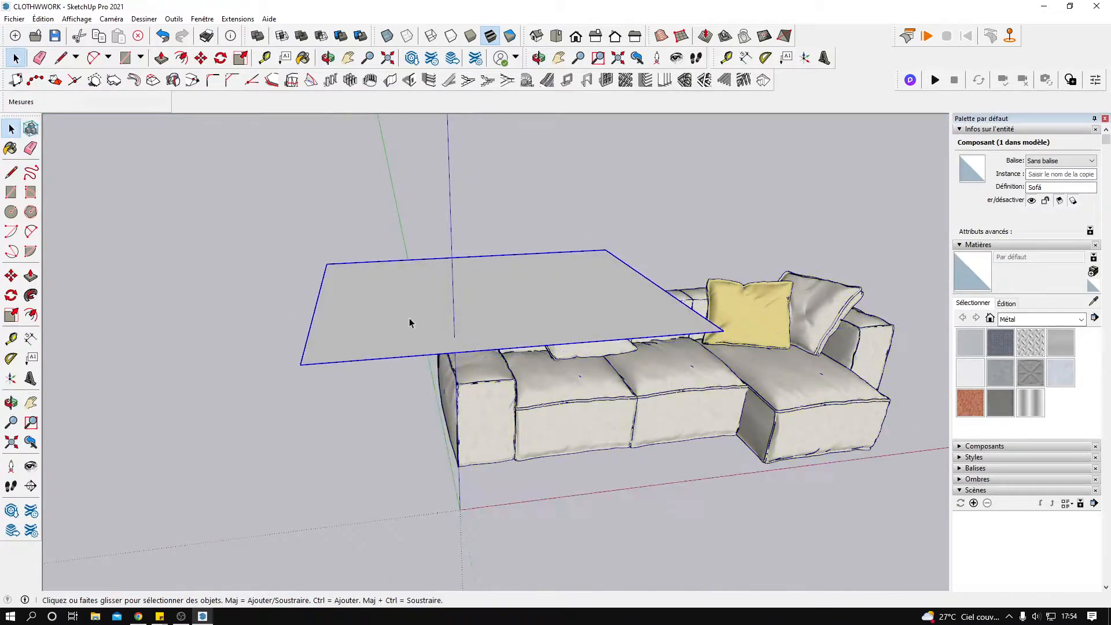
middle_drag(413, 324, 431, 287)
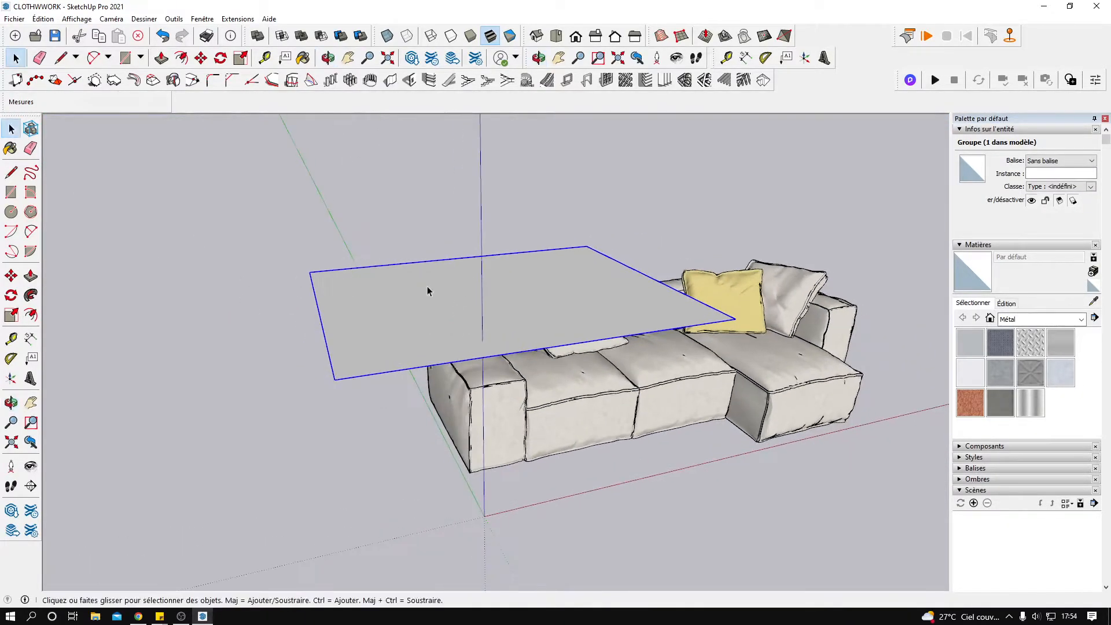
middle_drag(570, 428, 549, 412)
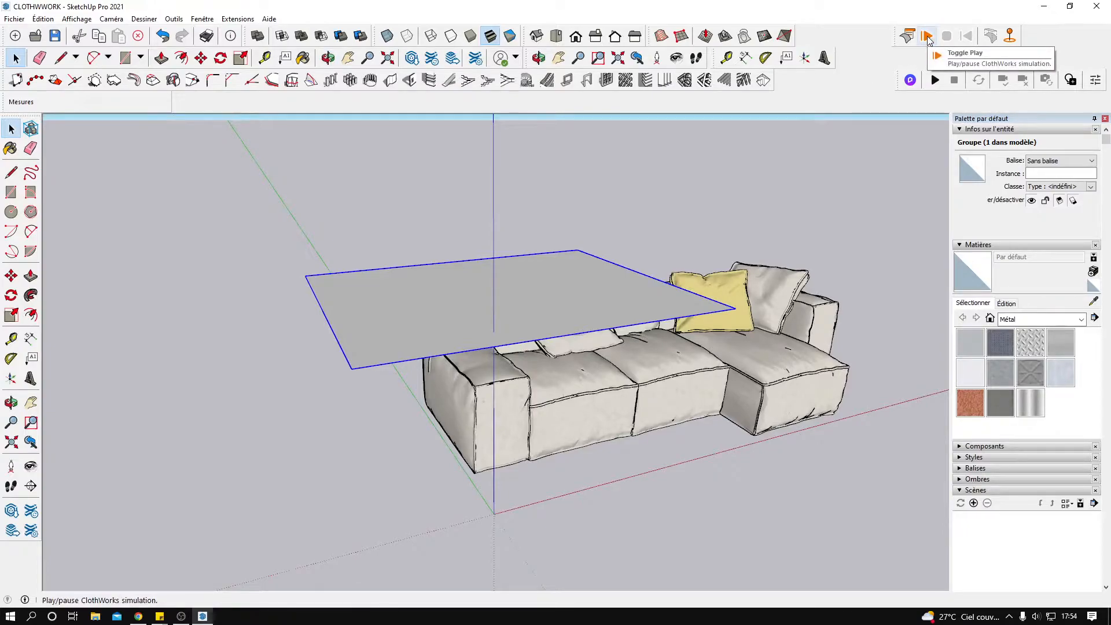
click(928, 37)
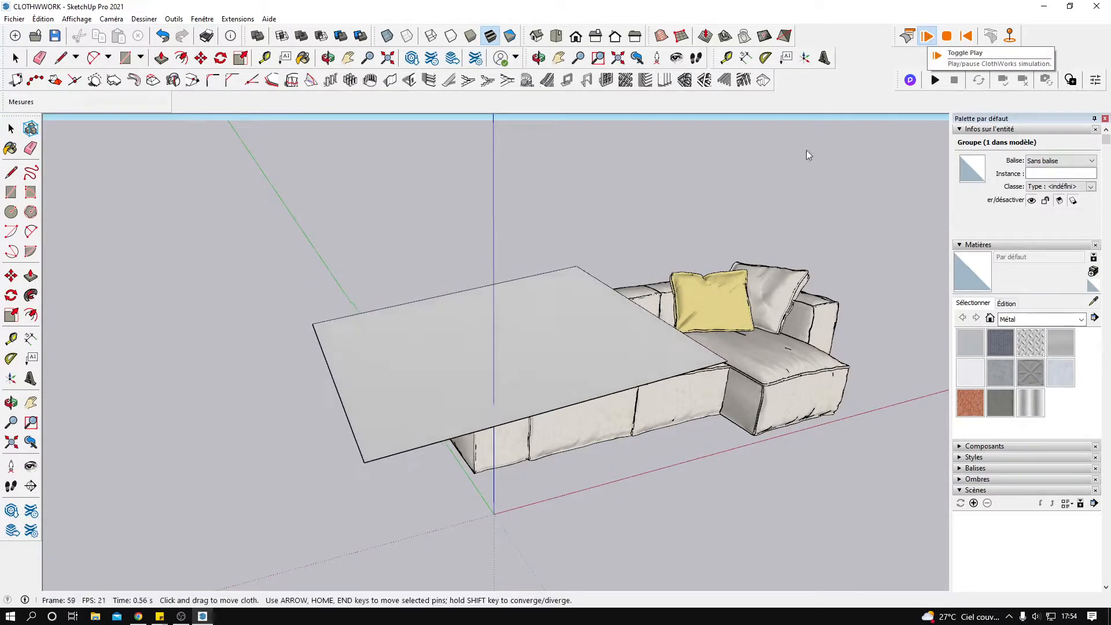
middle_drag(682, 418, 517, 355)
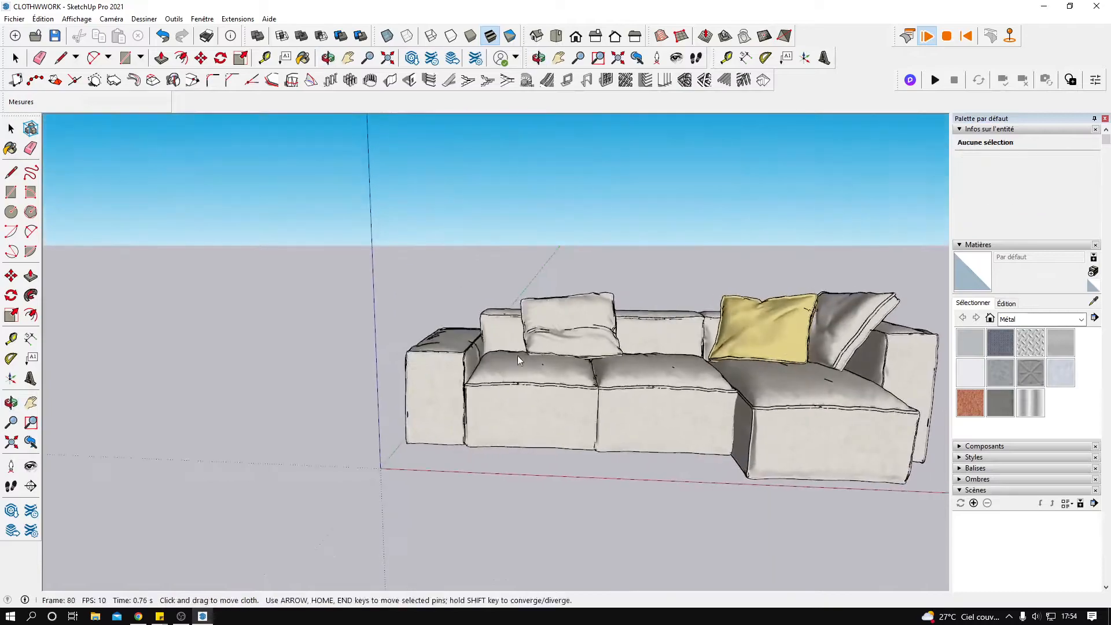
middle_drag(461, 397, 591, 440)
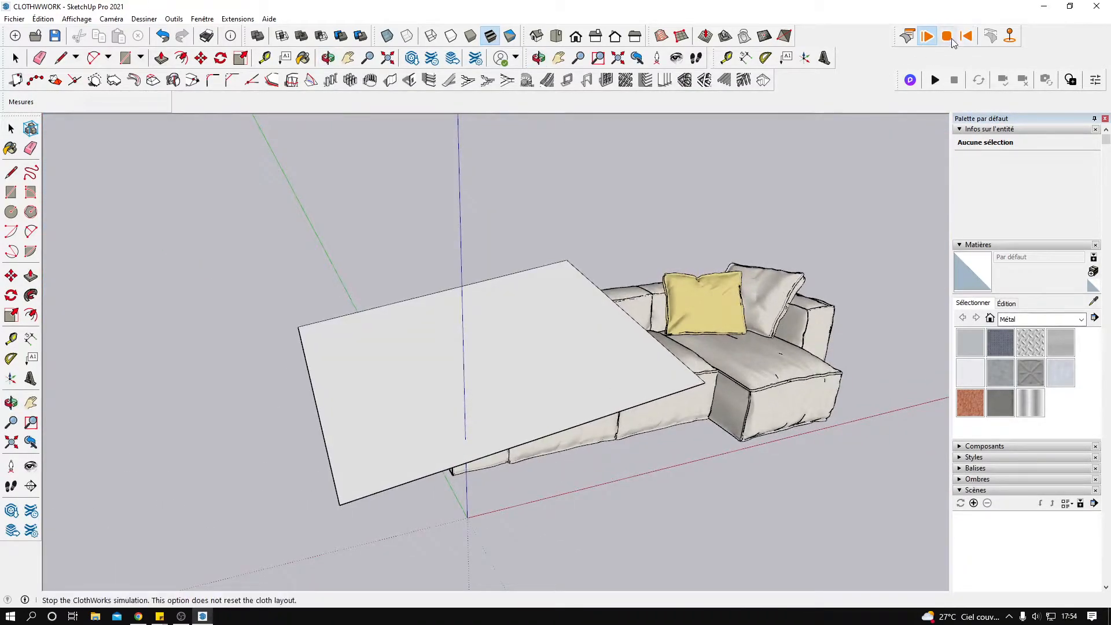
click(165, 36)
click(167, 36)
Step: Apply a ClothWorks quadrilateral grid with a resolution of 4000 to the cloth group, purging its coplanar geometry first
middle_drag(529, 296, 382, 357)
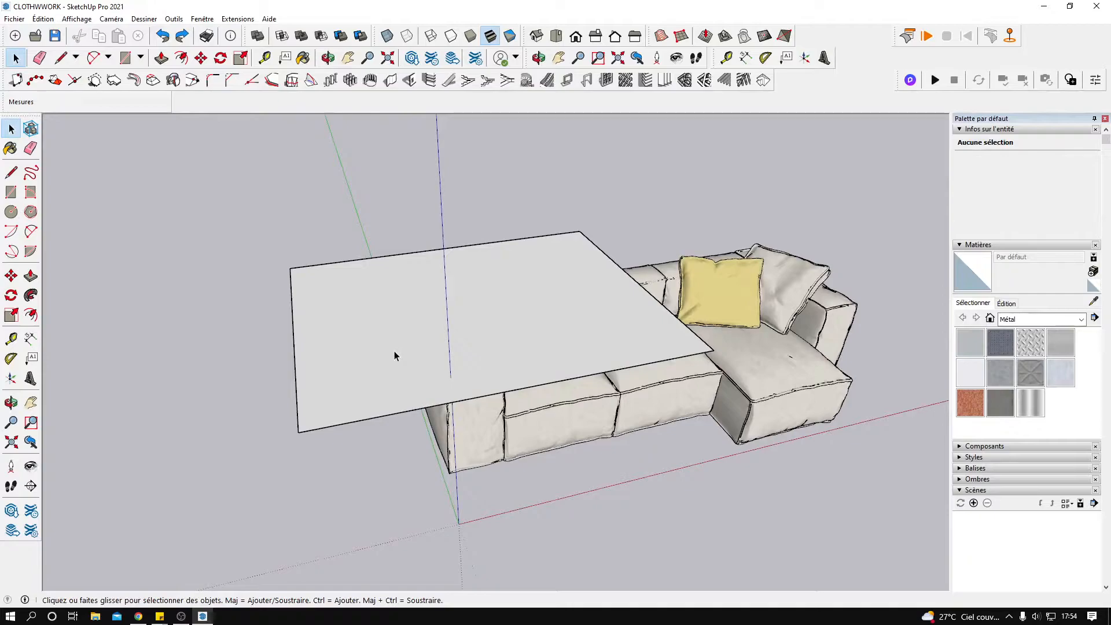
click(394, 352)
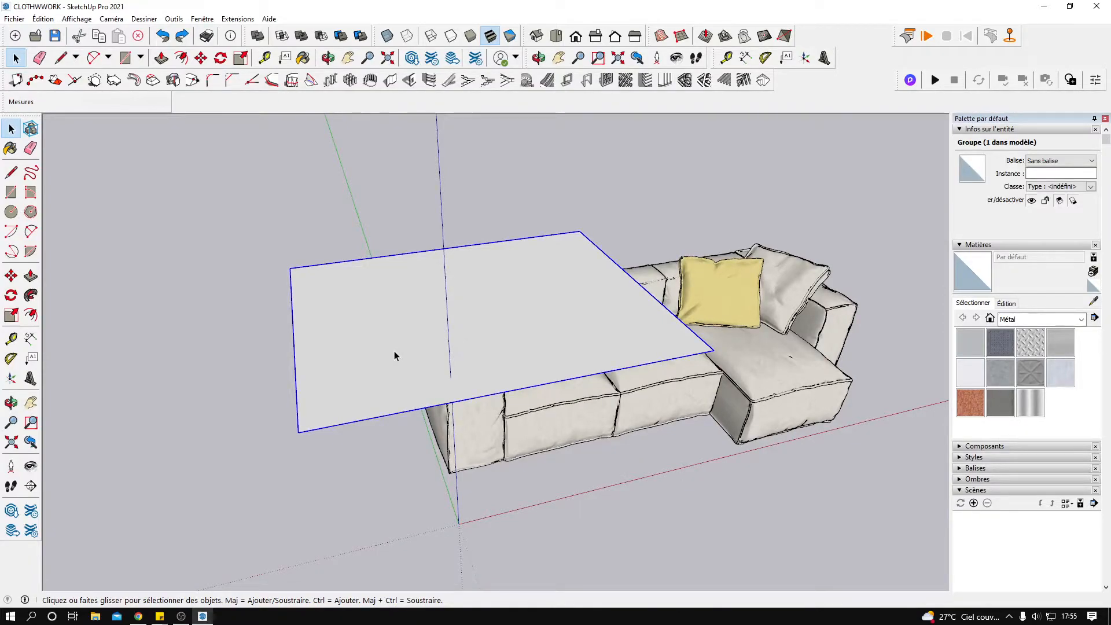
right_click(395, 351)
mouse_move(434, 566)
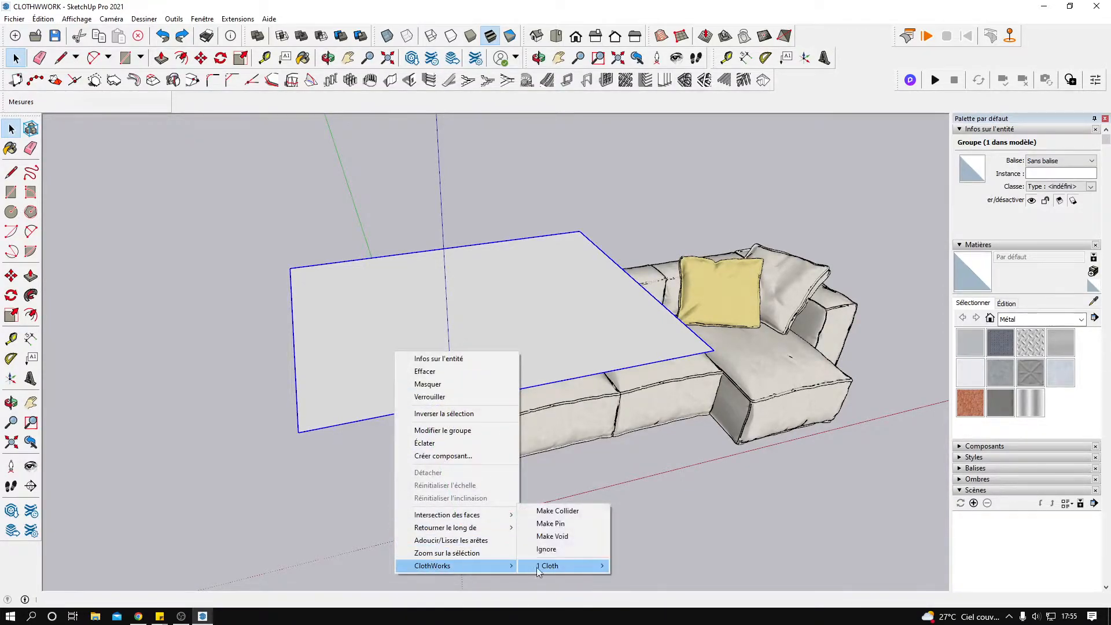
mouse_move(549, 570)
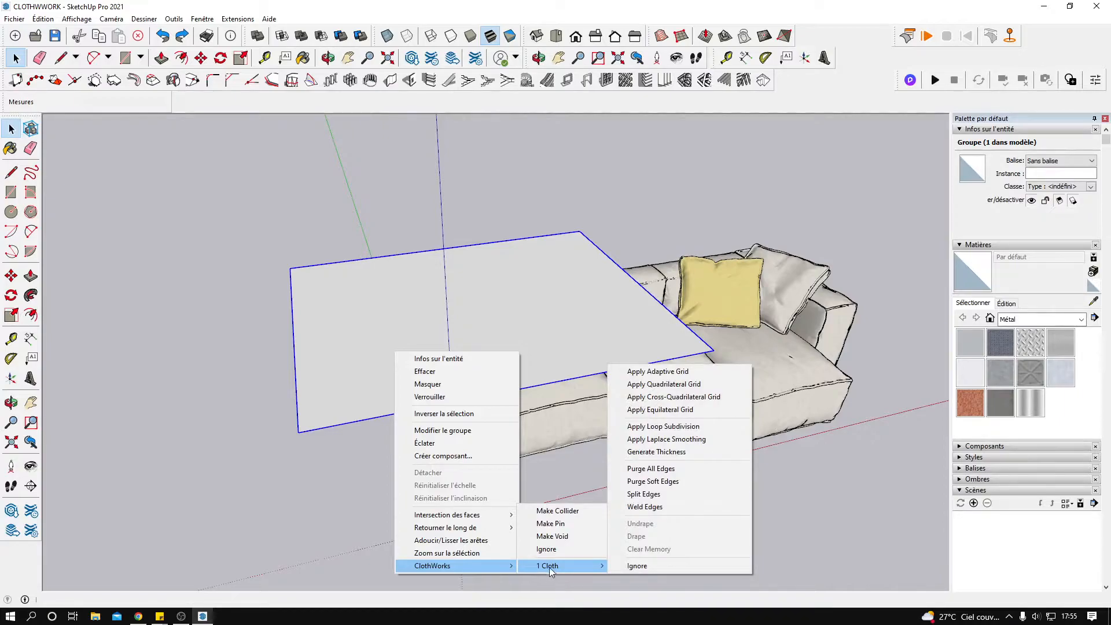
click(699, 385)
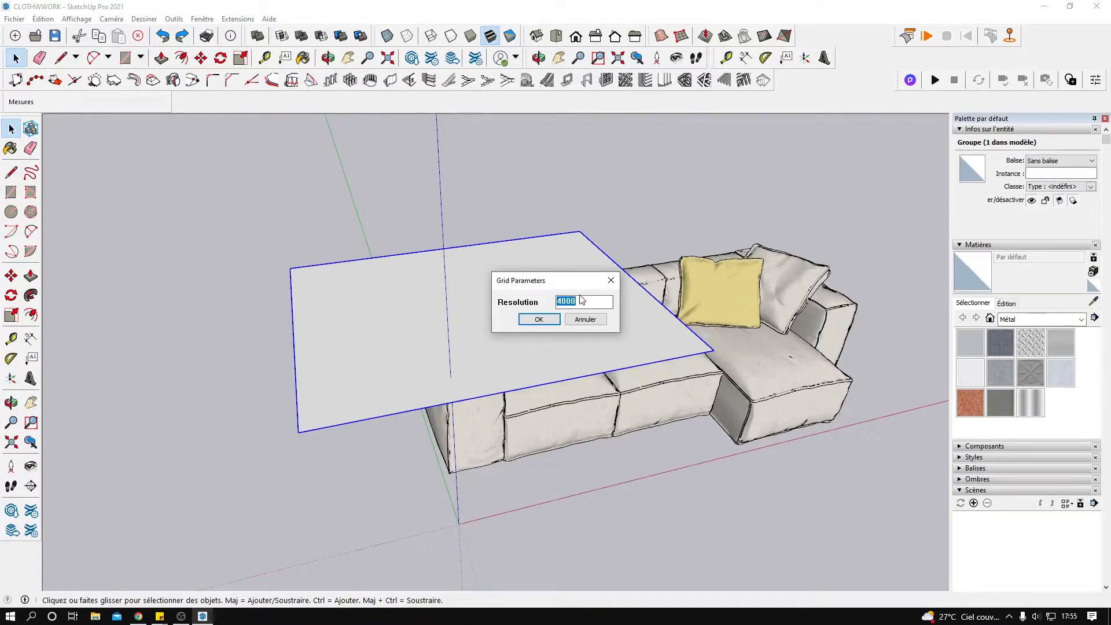
click(533, 321)
click(568, 335)
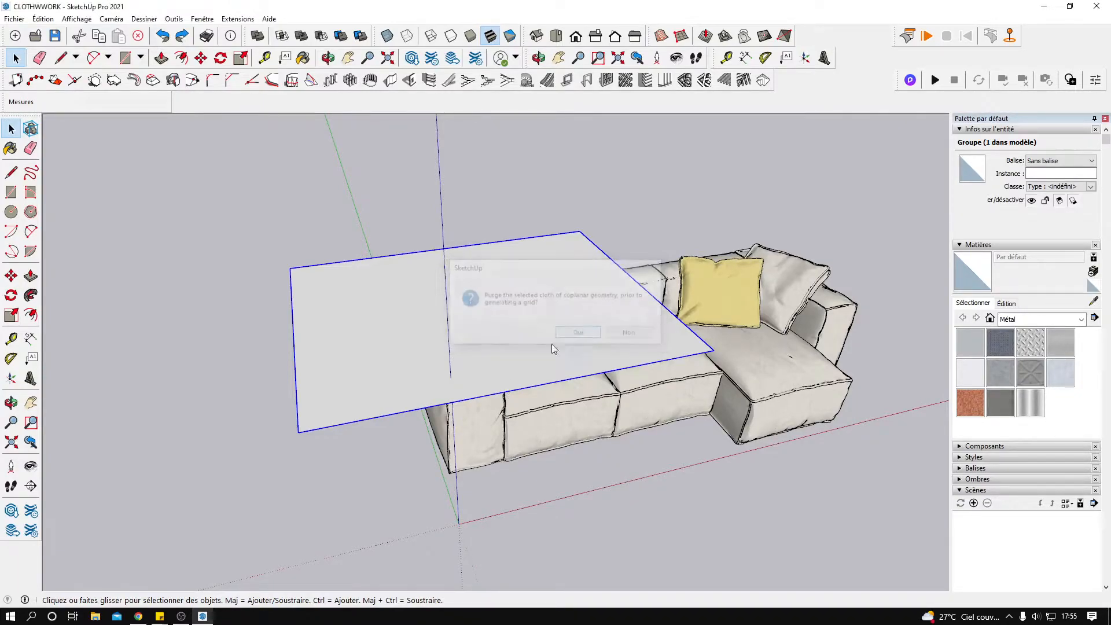
Step: Open the cloth group and examine its subdivided surface up close, and leave the group
middle_drag(405, 348, 419, 437)
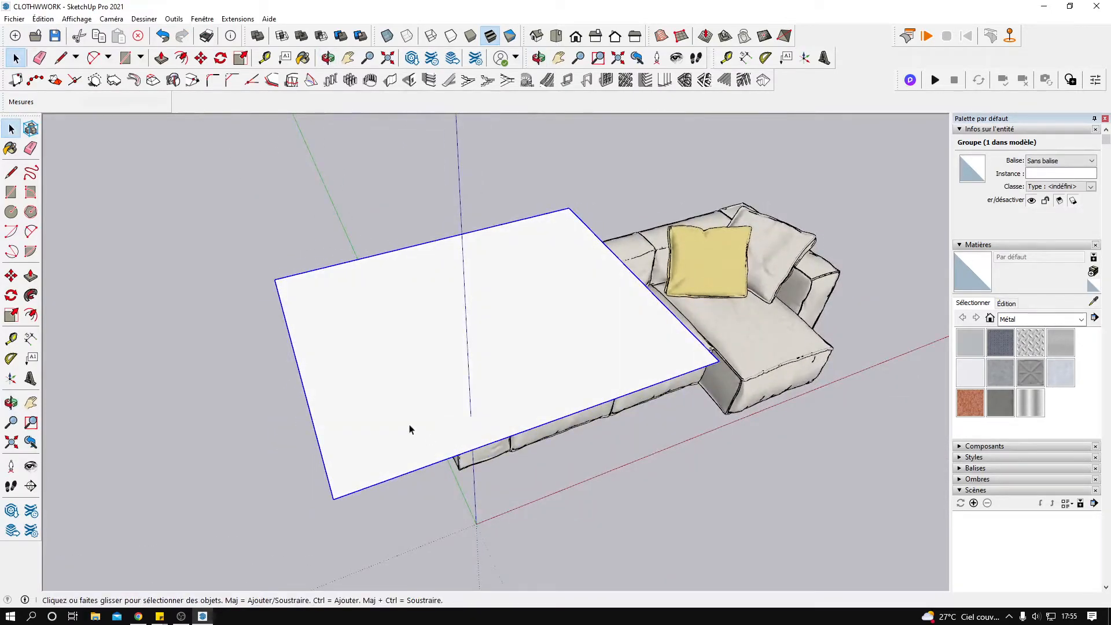
triple_click(410, 427)
scroll(365, 467, up, 4)
middle_drag(362, 473, 460, 361)
scroll(482, 472, up, 4)
scroll(437, 465, up, 4)
click(438, 465)
scroll(428, 480, down, 5)
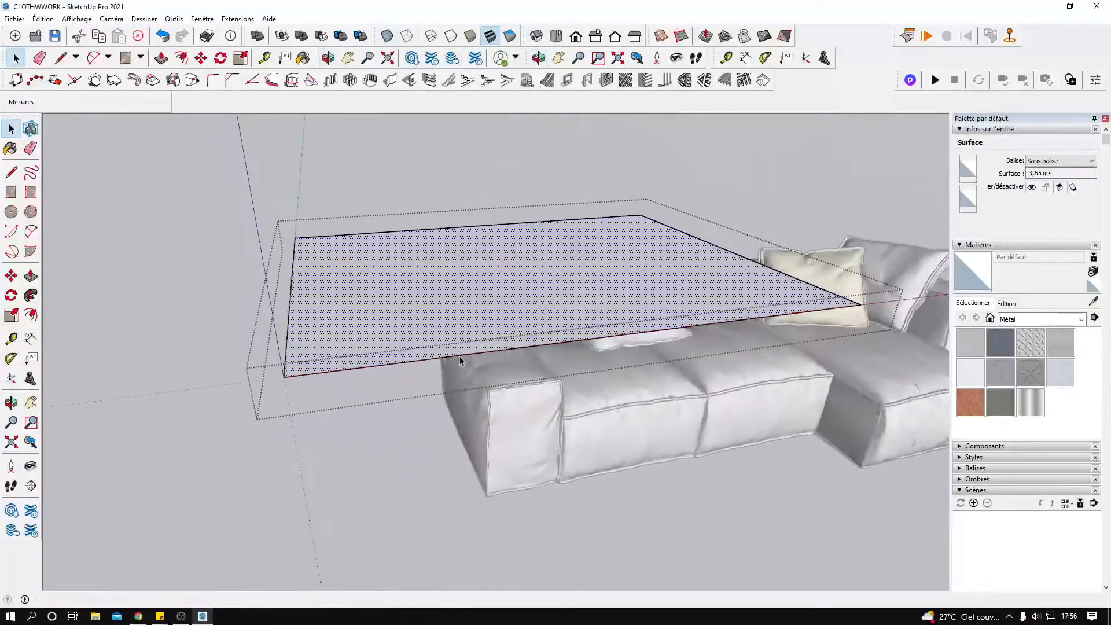
click(350, 452)
scroll(355, 449, down, 2)
middle_drag(372, 419, 675, 214)
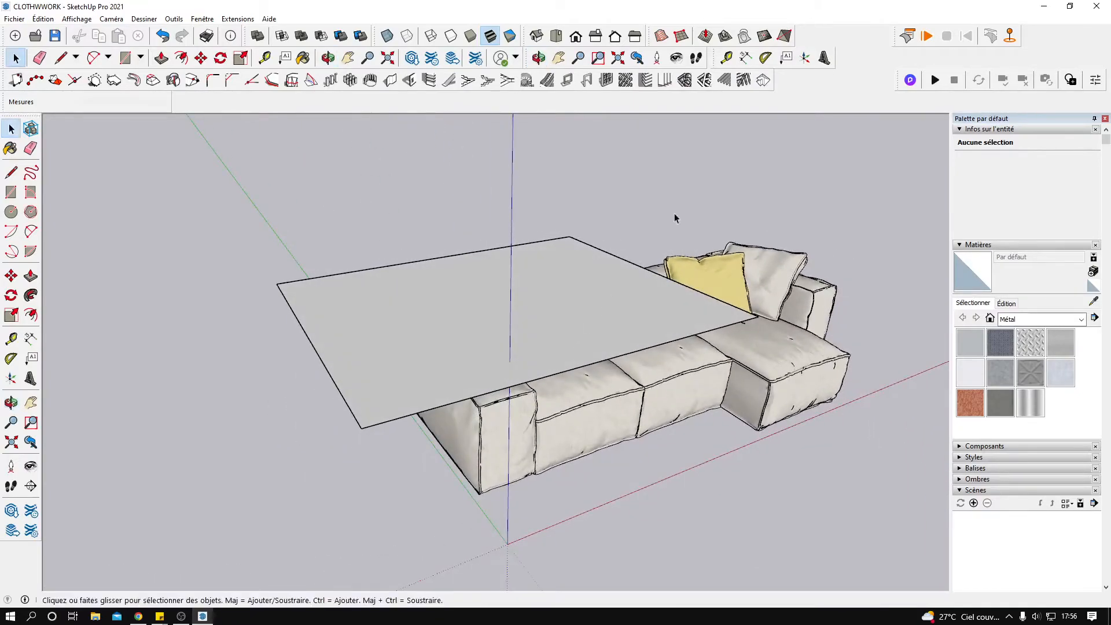
Step: Enable Self-collide in the ClothWorks cloth settings for the Shared preset and close the settings window
click(906, 43)
drag(783, 156, 819, 133)
middle_drag(666, 266, 594, 265)
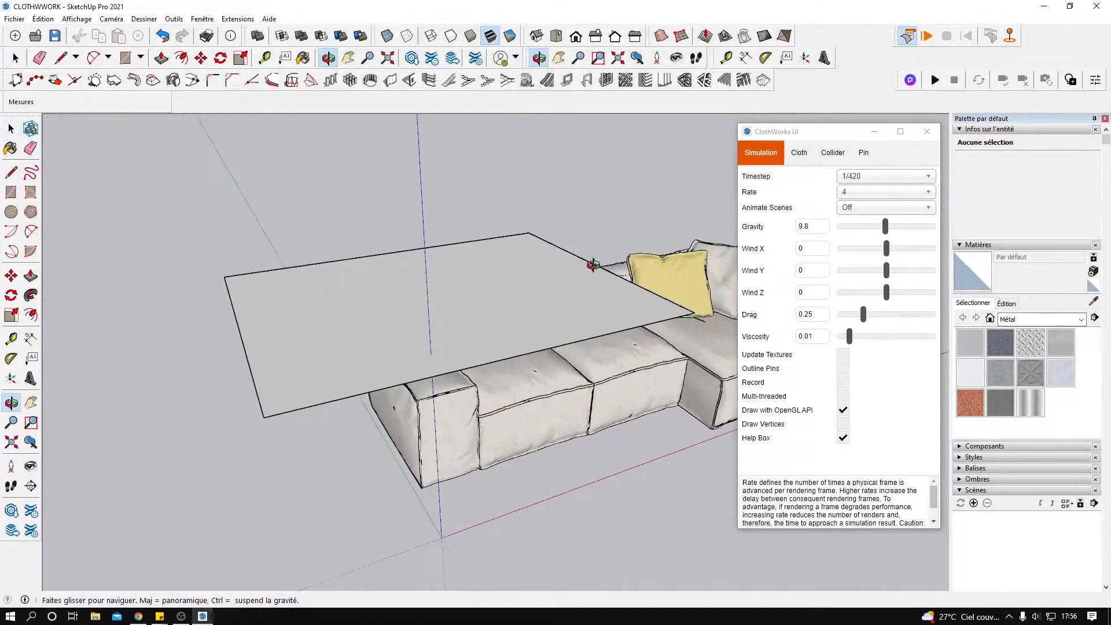
click(799, 152)
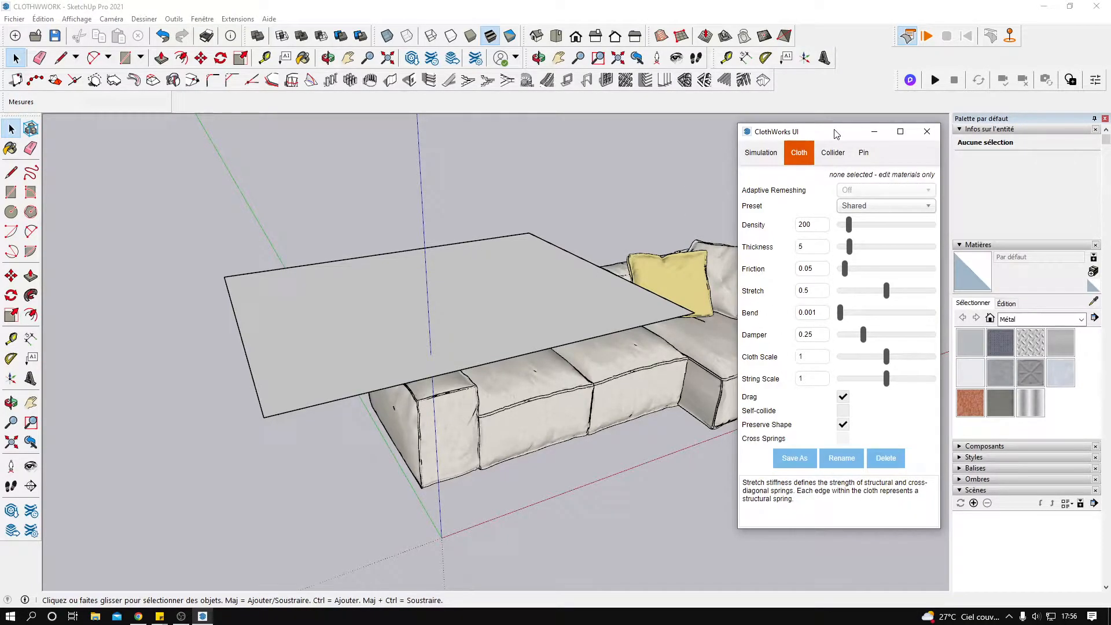
drag(836, 133, 837, 133)
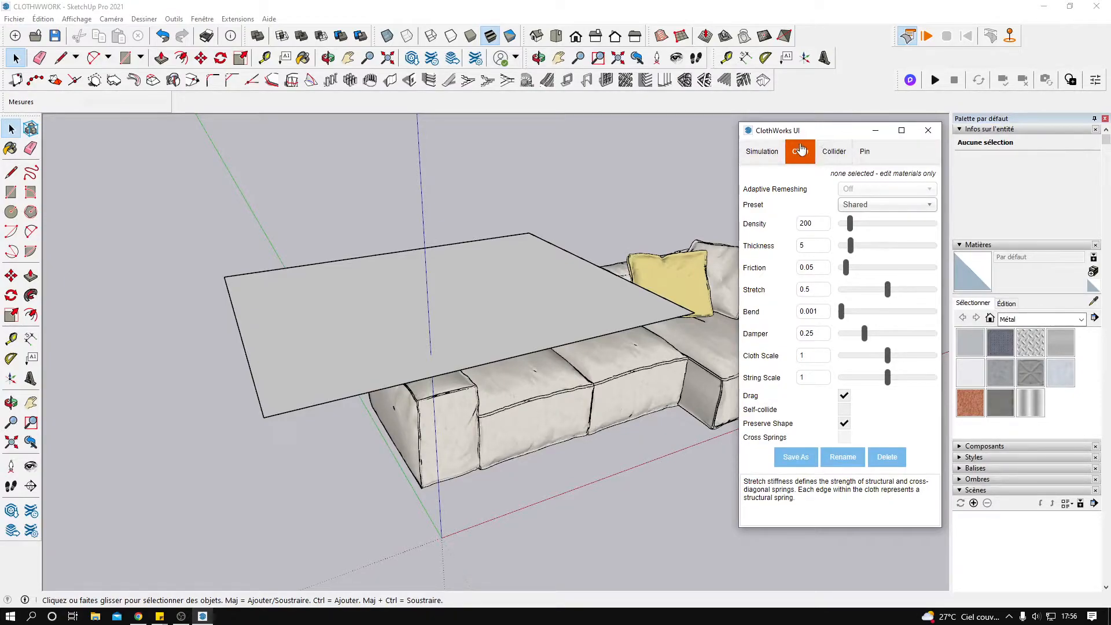
middle_drag(505, 293, 548, 299)
middle_drag(665, 258, 698, 328)
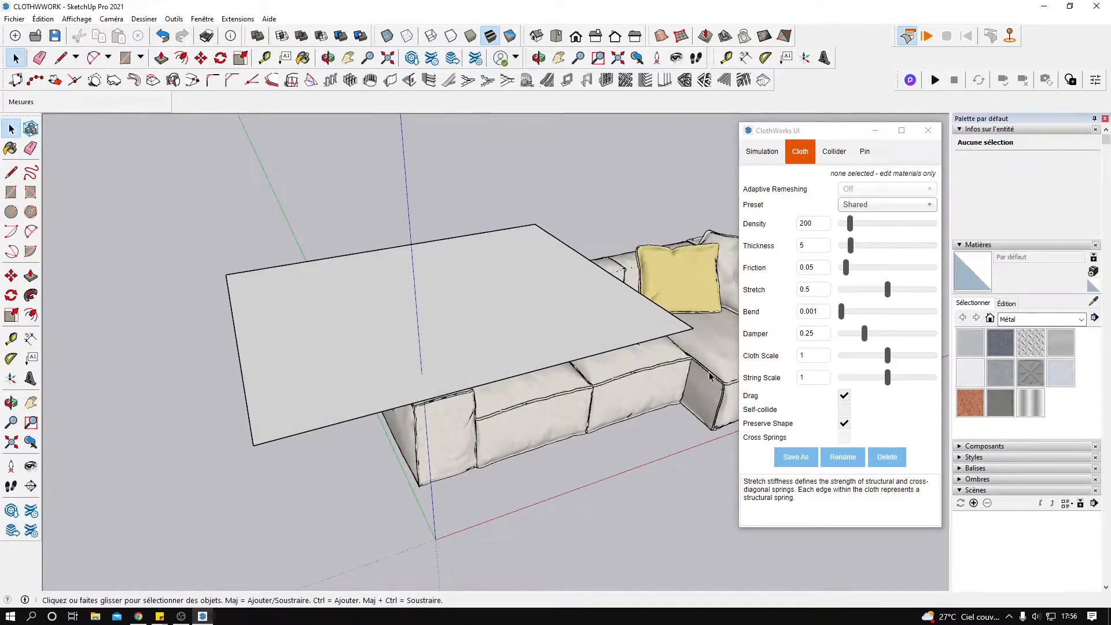
click(844, 409)
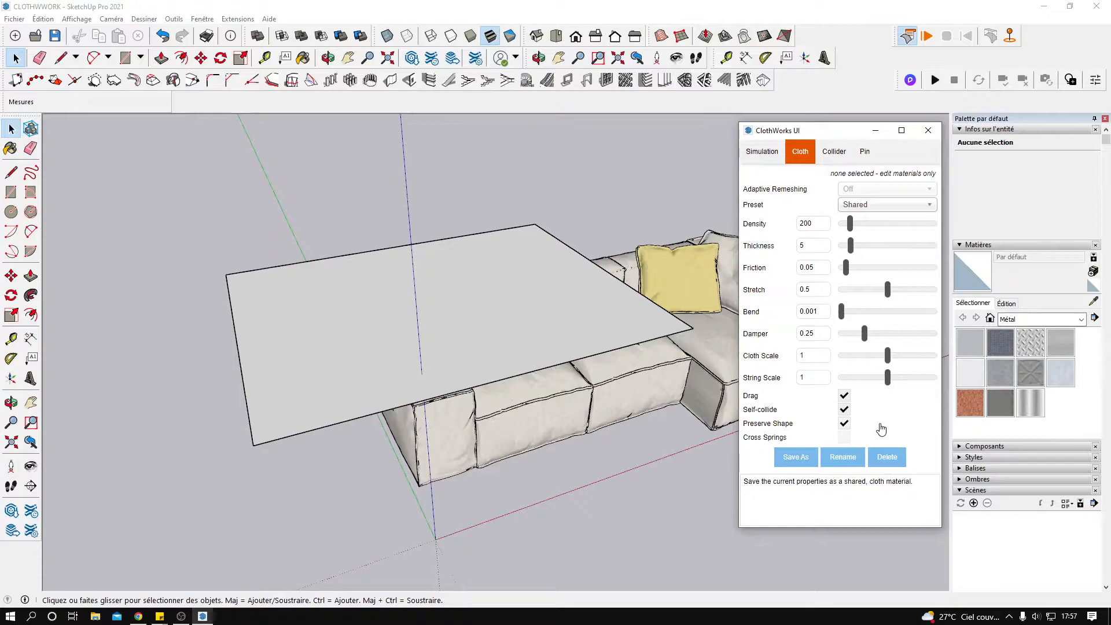
middle_drag(541, 355, 631, 329)
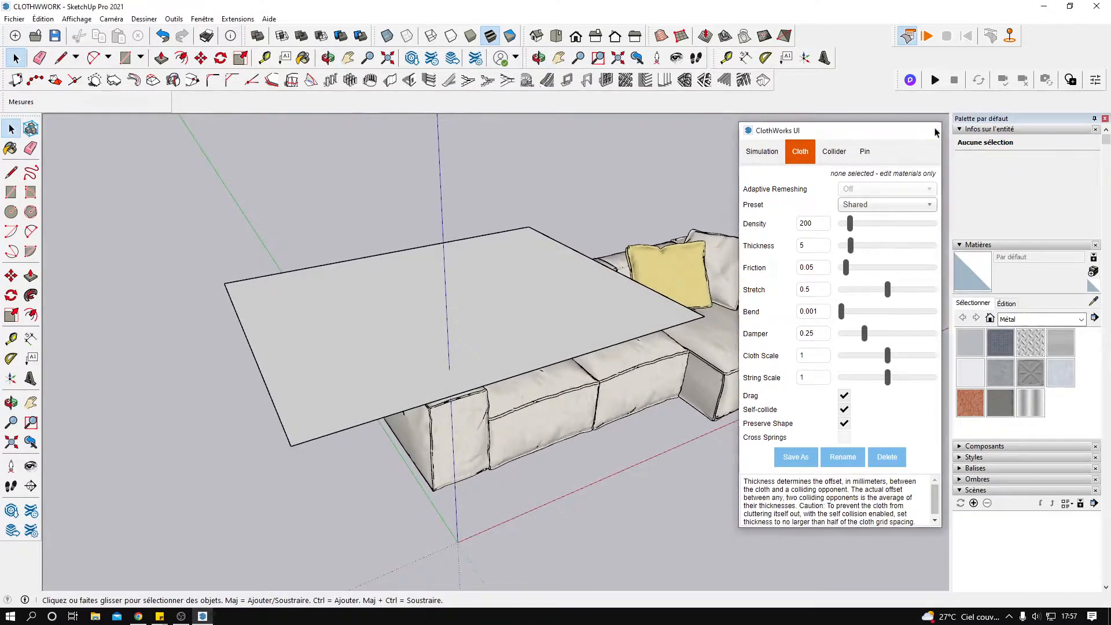
click(929, 130)
Step: Run the ClothWorks simulation until the gridded cloth drapes over the sofa's arm and seat, and stop it
click(926, 37)
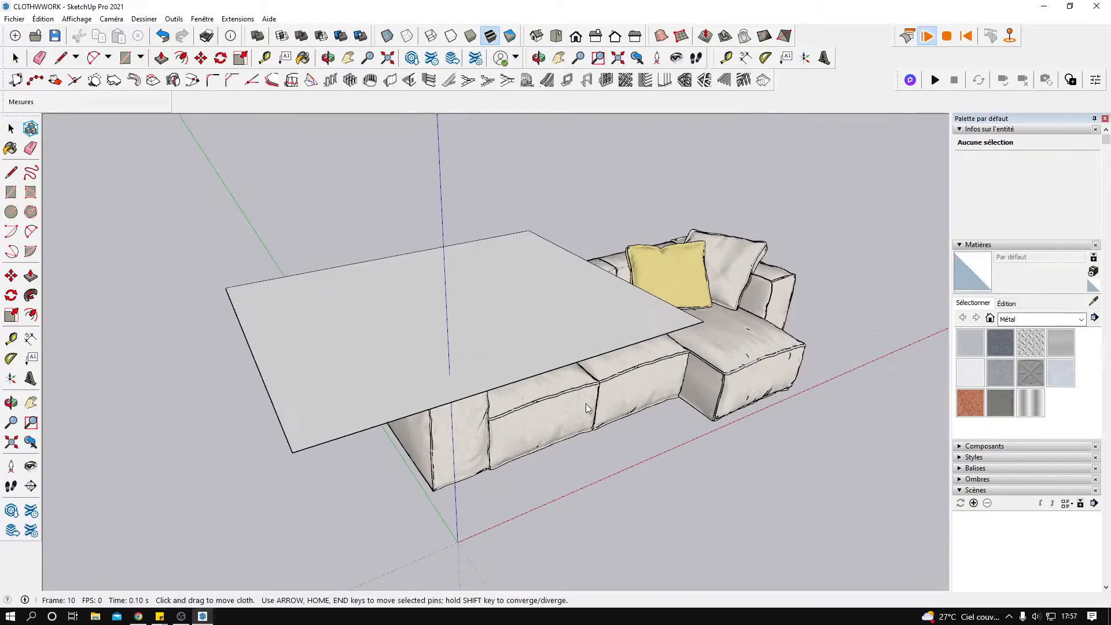
middle_drag(607, 461, 521, 405)
drag(521, 405, 575, 250)
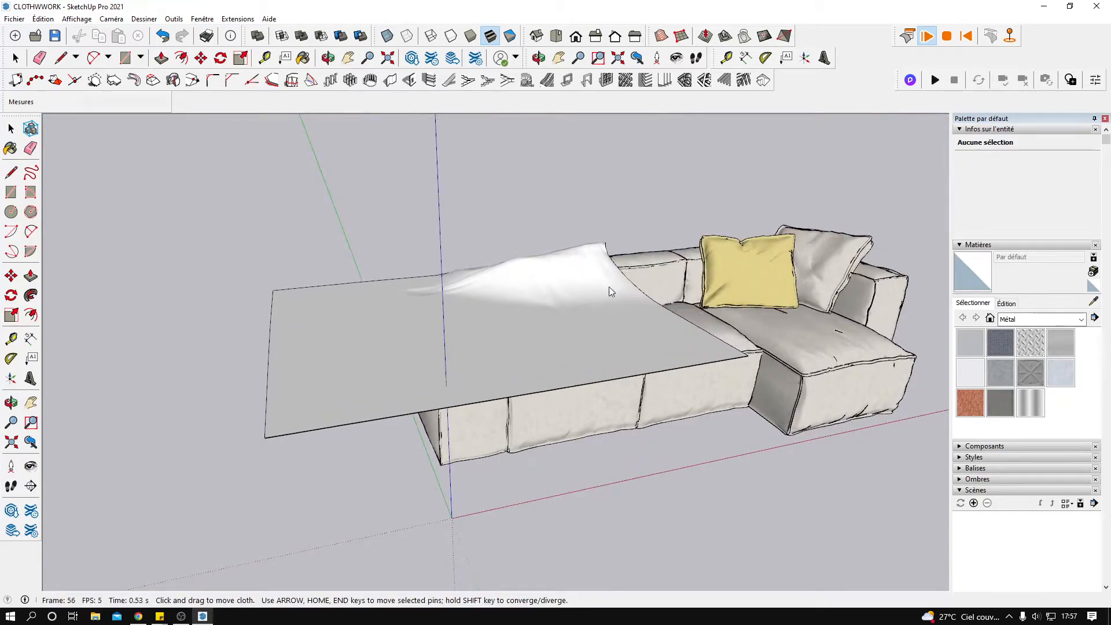
middle_drag(666, 294, 517, 379)
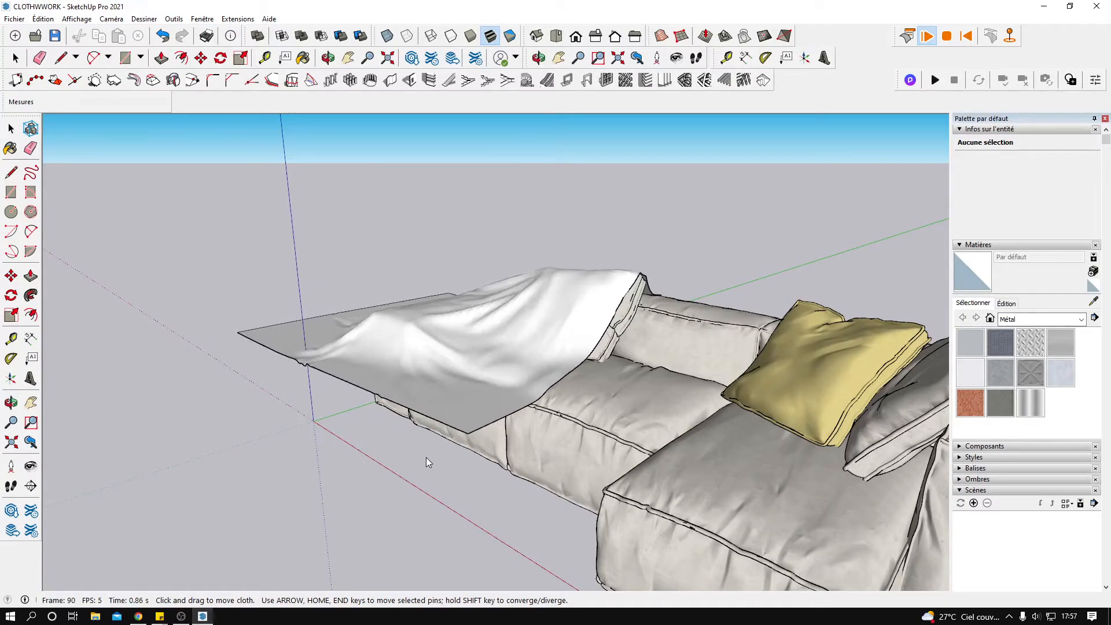
middle_drag(360, 443, 596, 480)
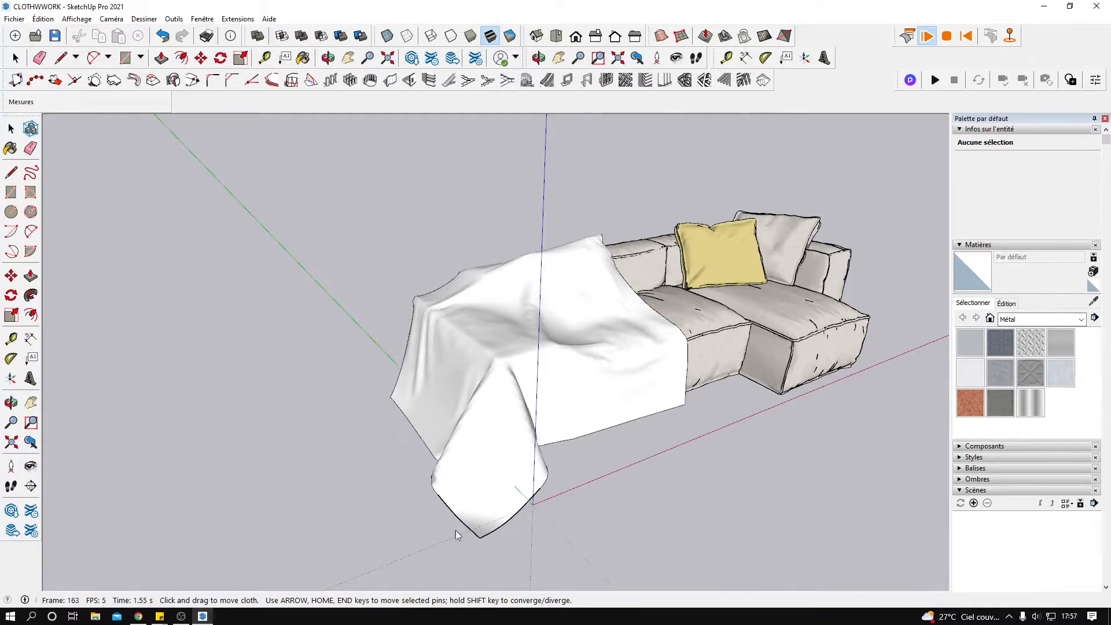
scroll(384, 387, down, 1)
scroll(459, 429, down, 1)
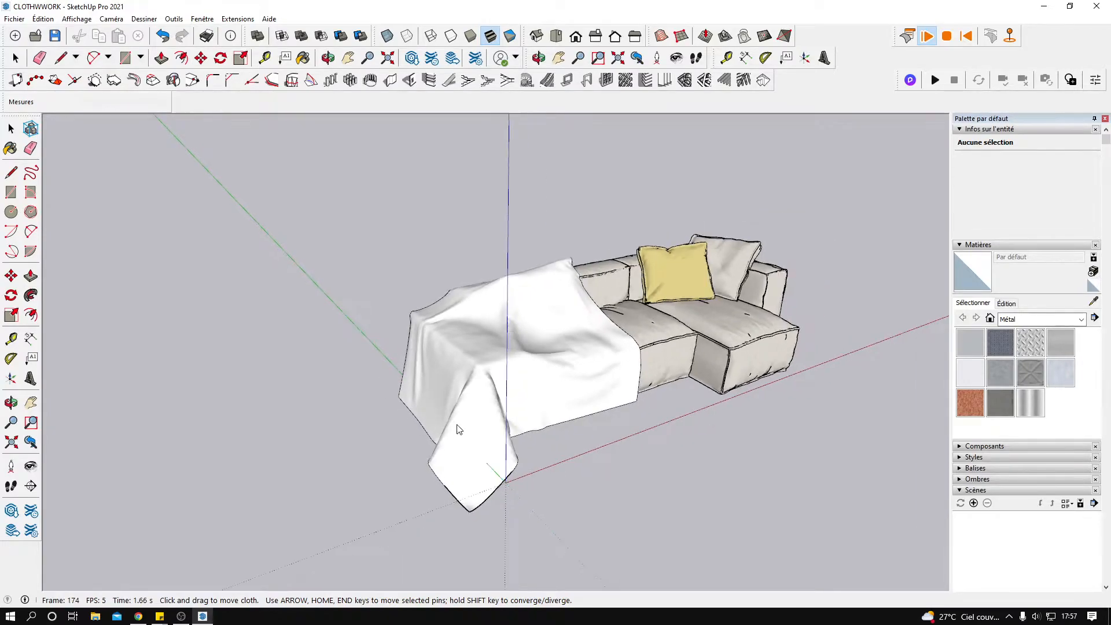
scroll(460, 429, up, 2)
middle_drag(597, 443, 538, 421)
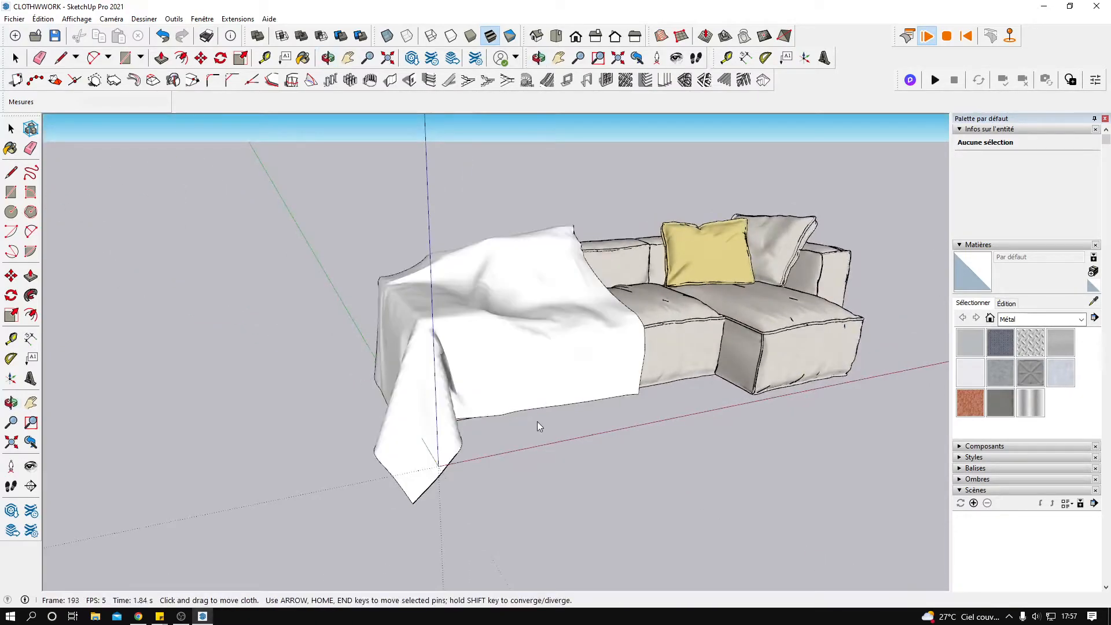
click(947, 38)
Step: Paint all the cloth's faces with the 'Moquette diamant couleur olive' material from the carpets, fabrics, leathers and textiles collection
middle_drag(724, 347, 584, 412)
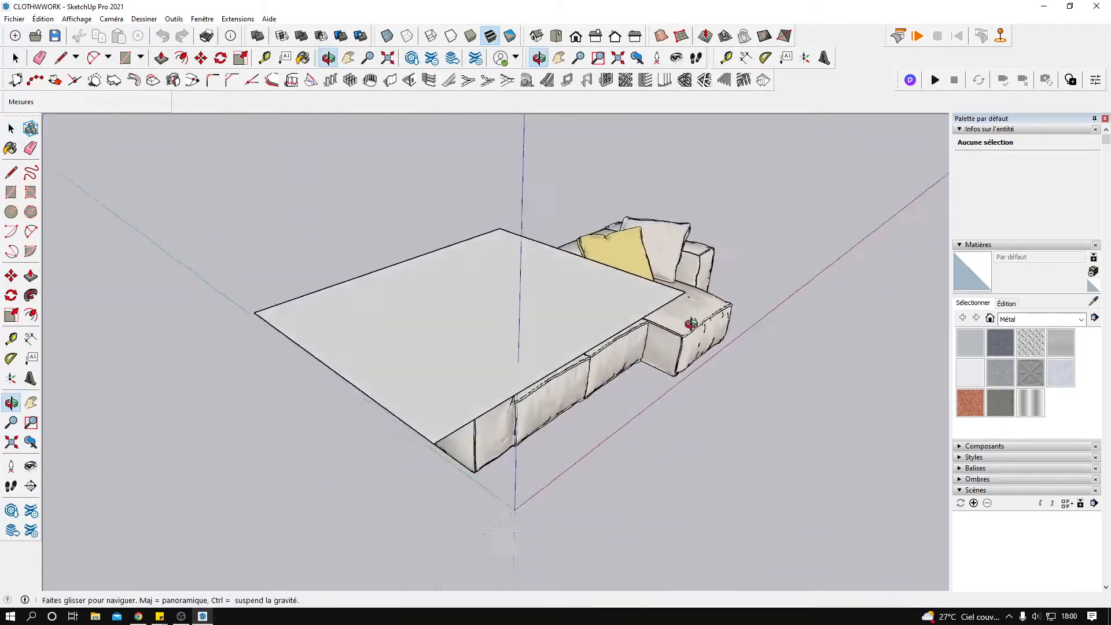
middle_drag(682, 323, 542, 355)
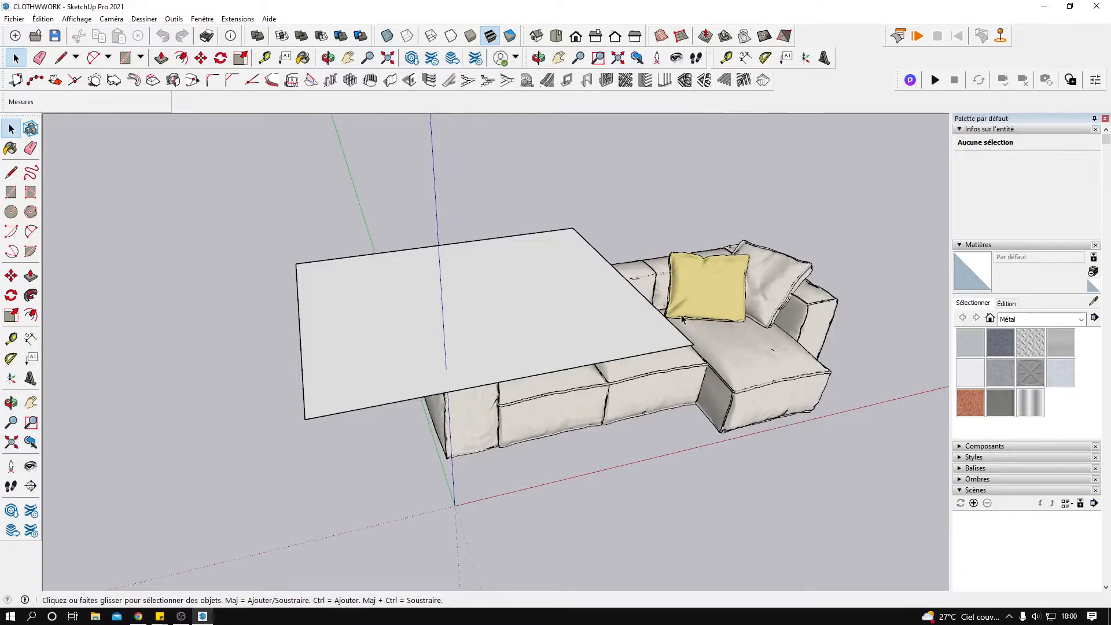
click(1014, 319)
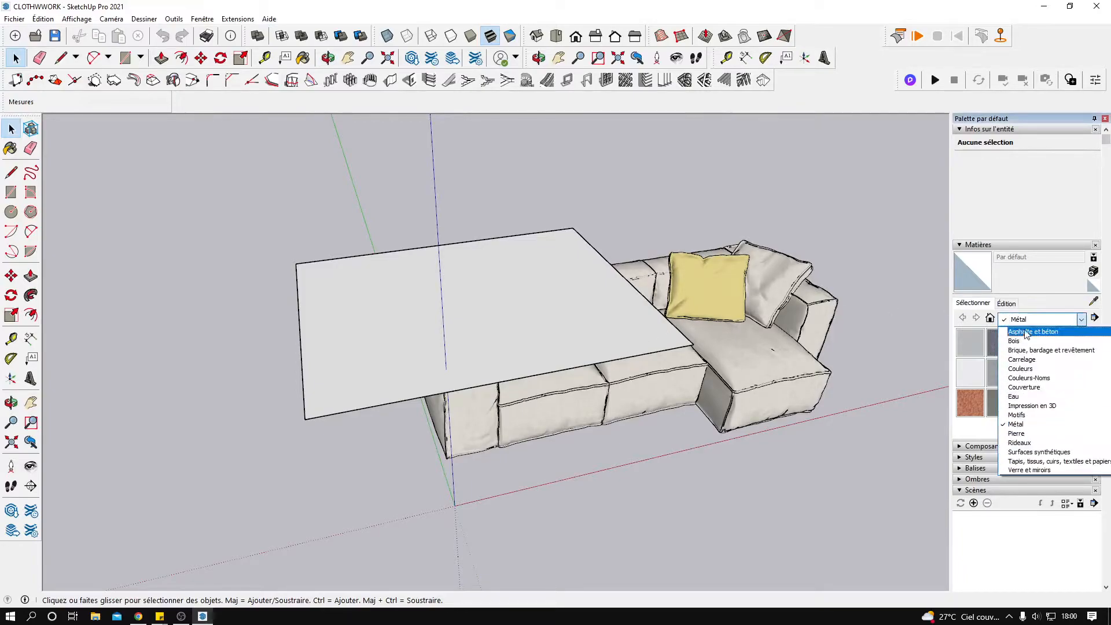
click(1036, 461)
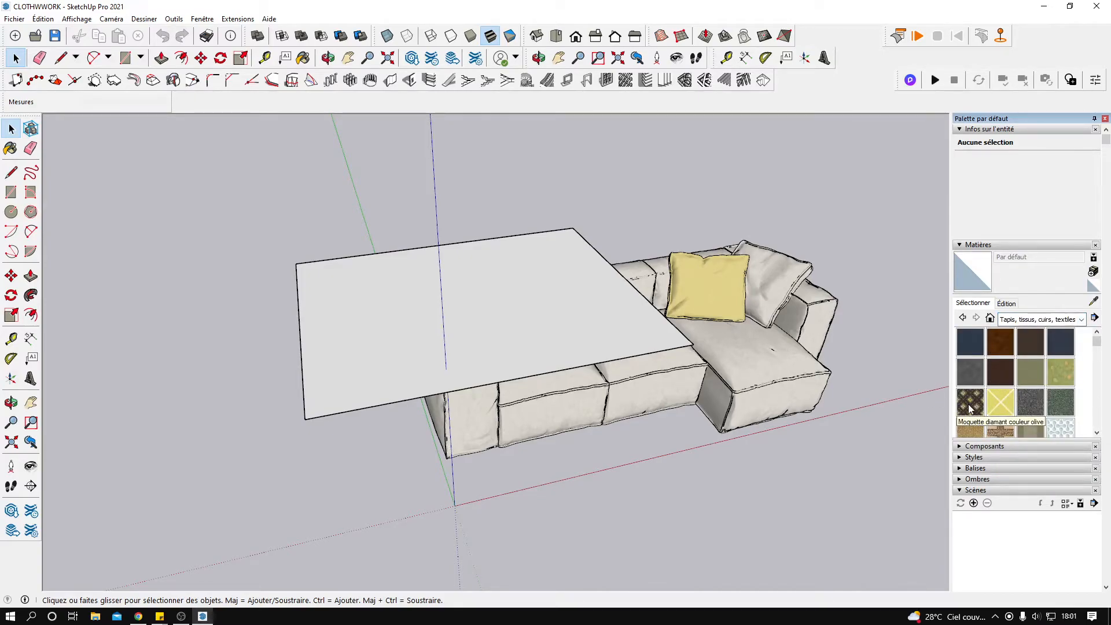
click(971, 405)
triple_click(383, 343)
key(b)
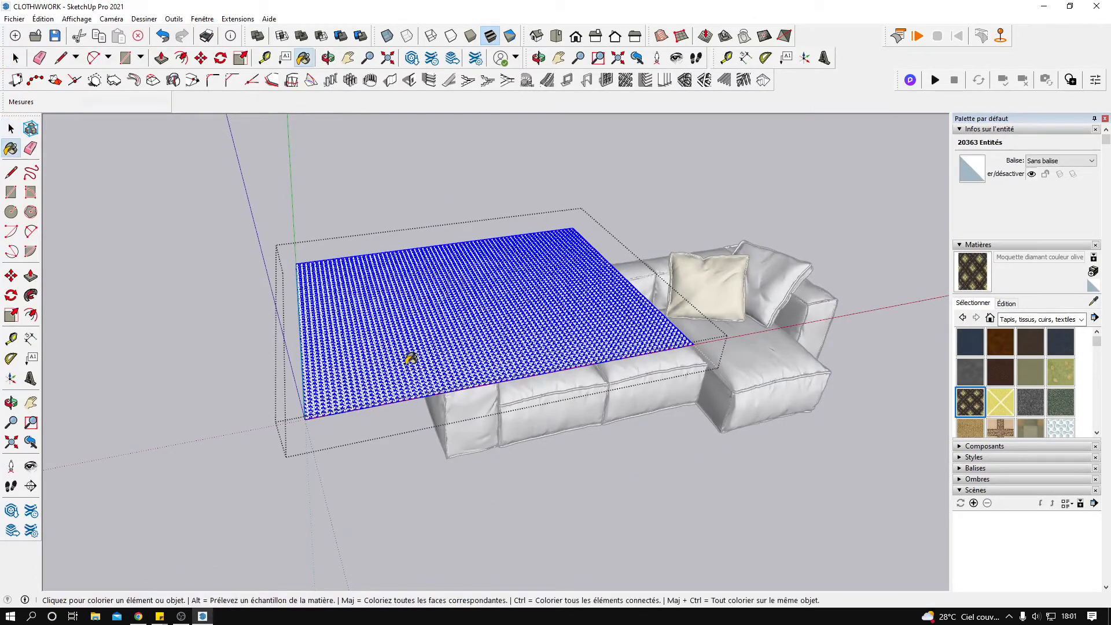
click(488, 399)
key(space)
click(508, 472)
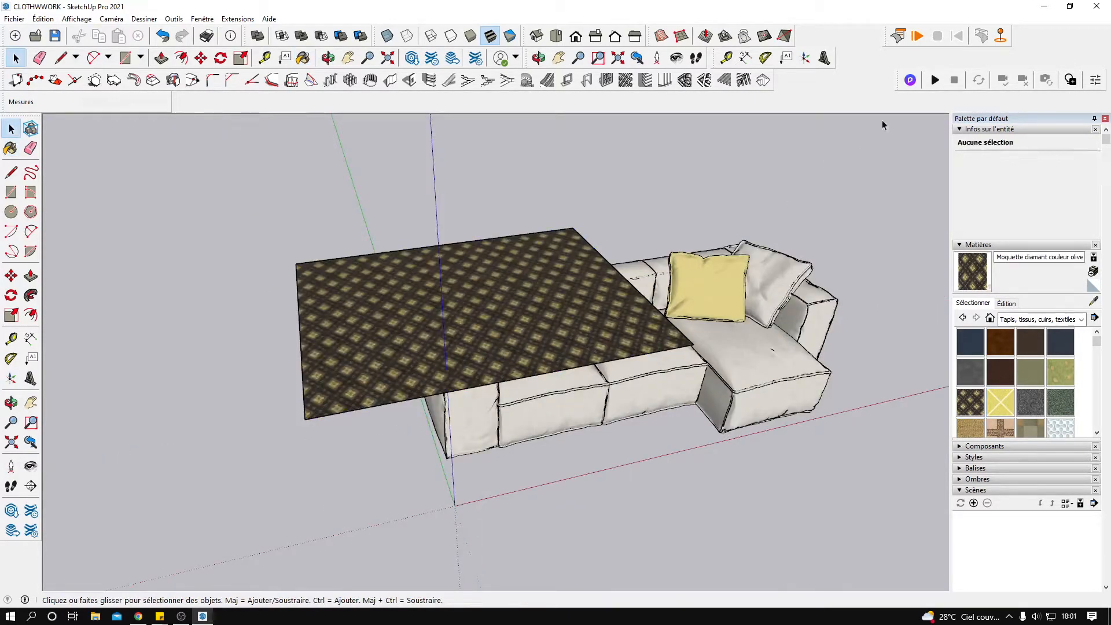
Step: Run the ClothWorks simulation on the patterned cloth and let it fall over the sofa's end
click(898, 37)
click(628, 375)
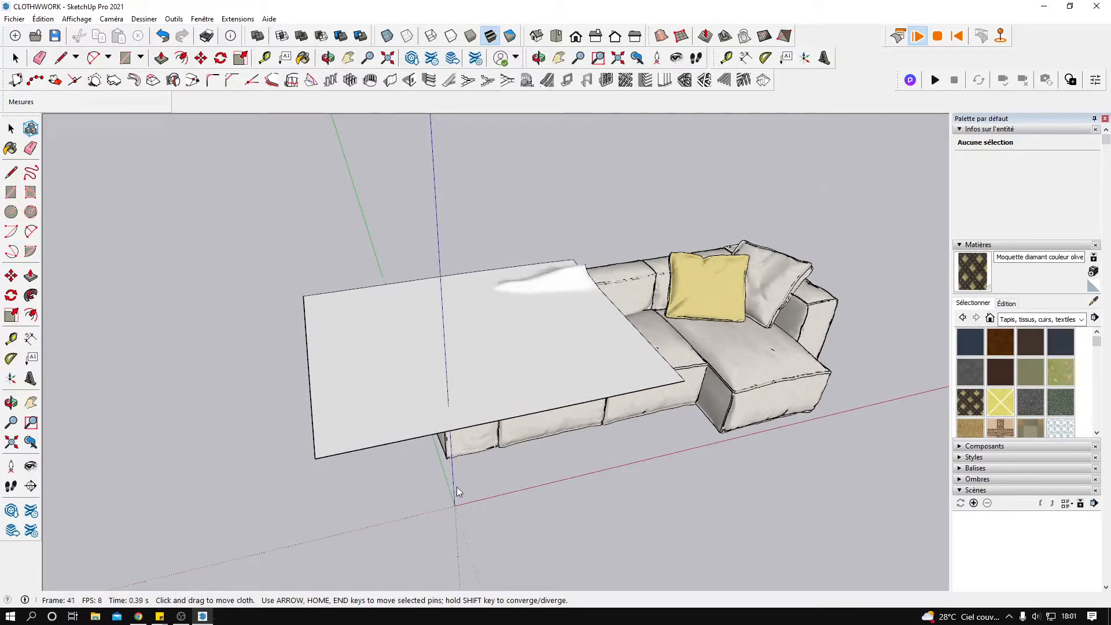
scroll(458, 491, up, 1)
middle_drag(460, 492, 522, 425)
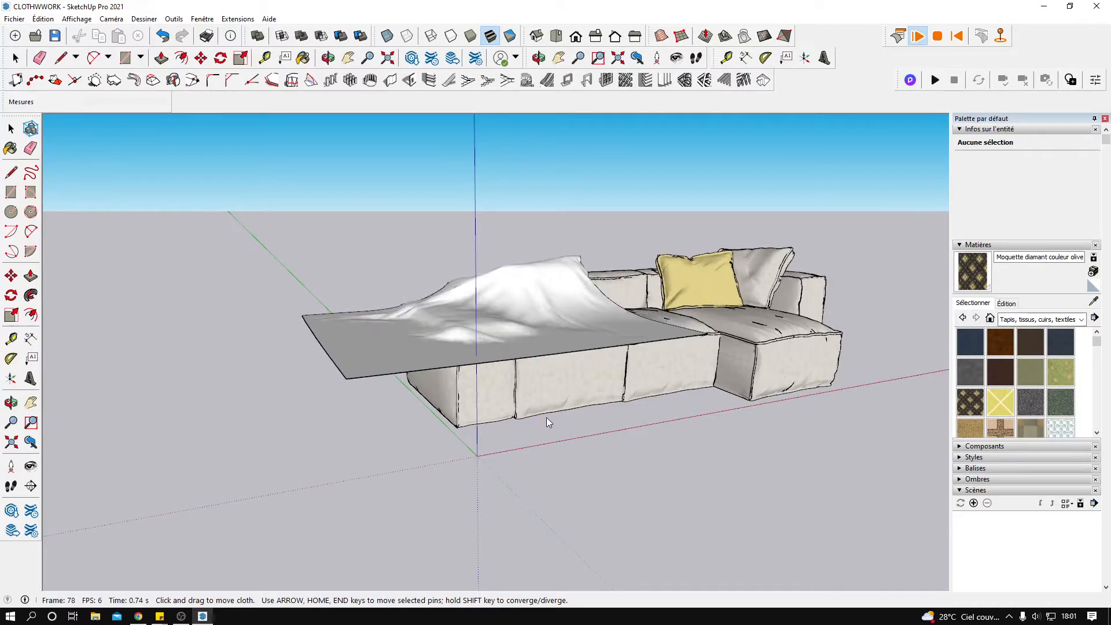
middle_drag(582, 411, 555, 449)
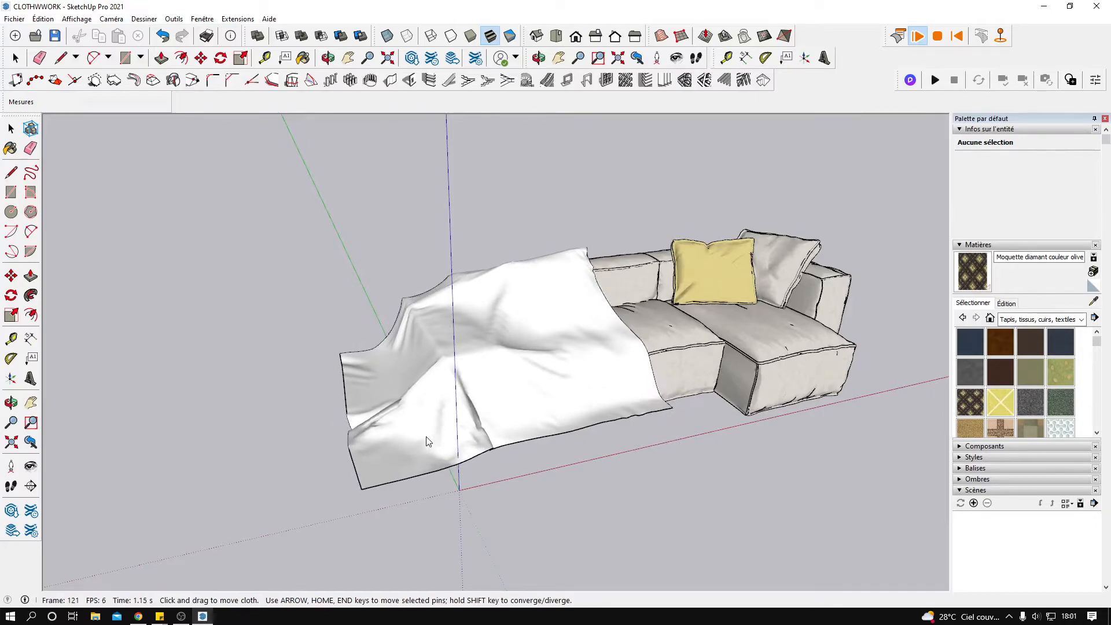
Step: Pull the cloth's front hem and its inner front corner up toward the seat while the simulation runs
middle_drag(540, 432, 453, 460)
drag(493, 437, 505, 389)
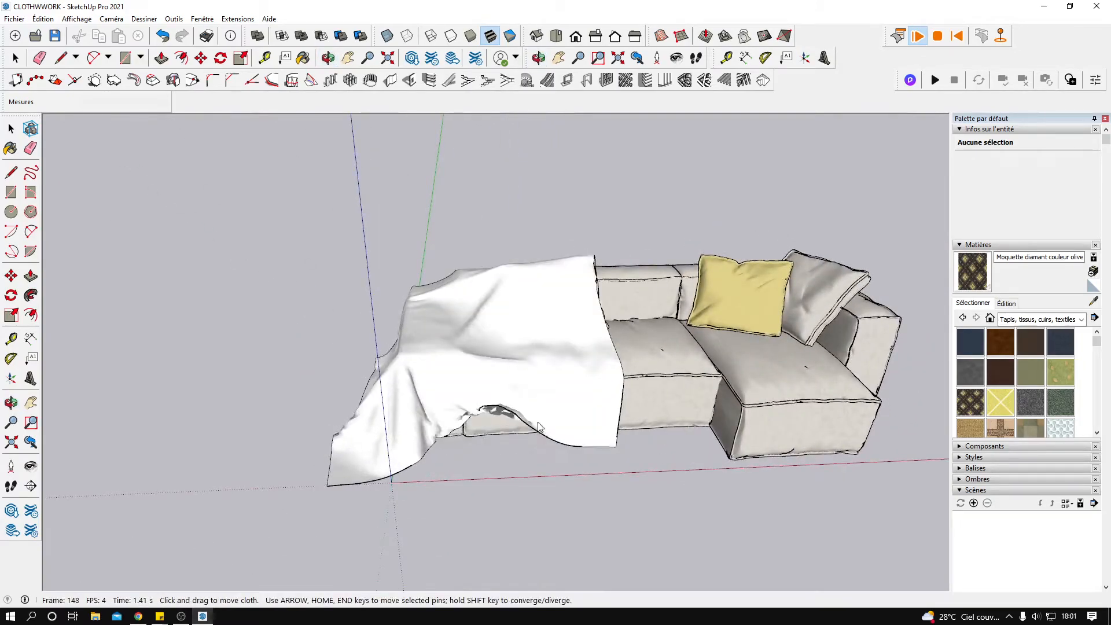
drag(584, 421, 489, 332)
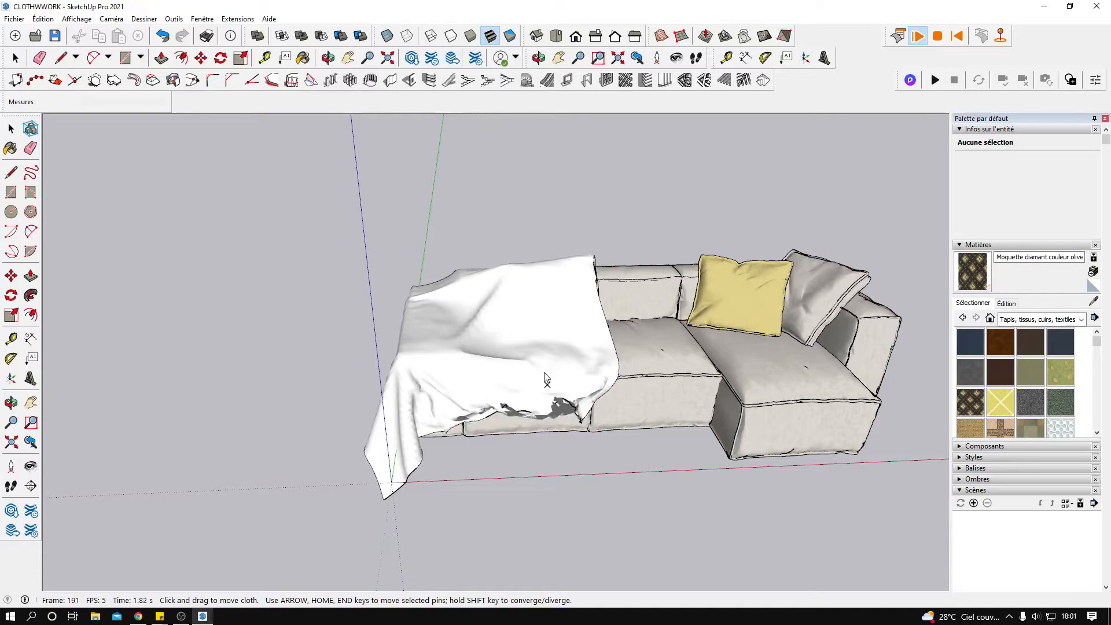
Step: Pull the cloth's hanging corner outward around the side of the sofa's arm during the simulation
middle_drag(429, 450, 578, 509)
scroll(591, 373, up, 1)
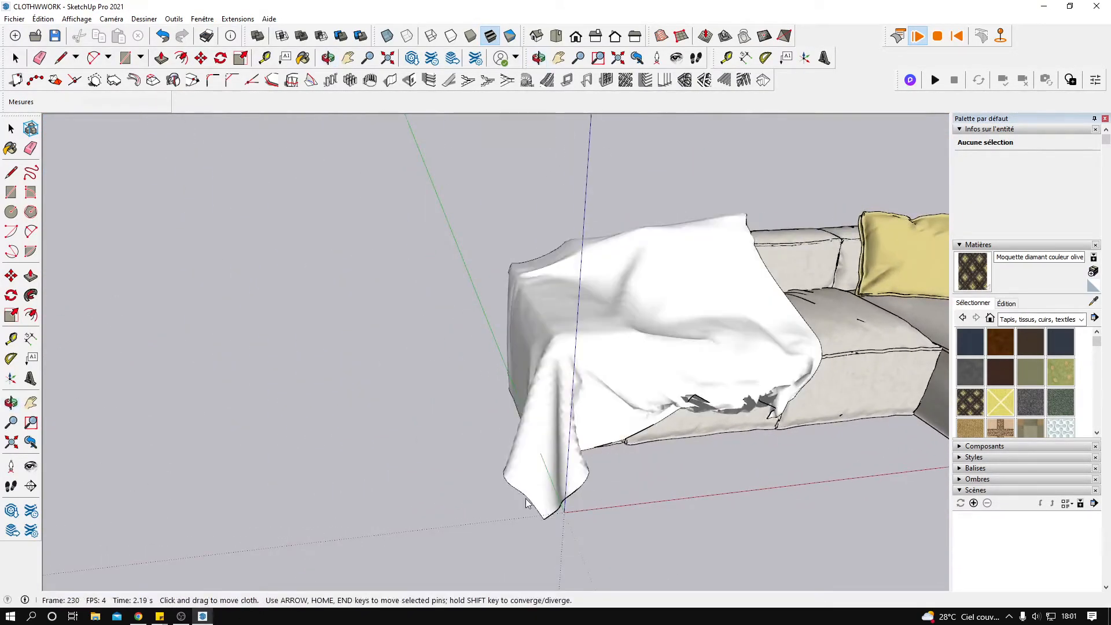
drag(490, 457, 422, 495)
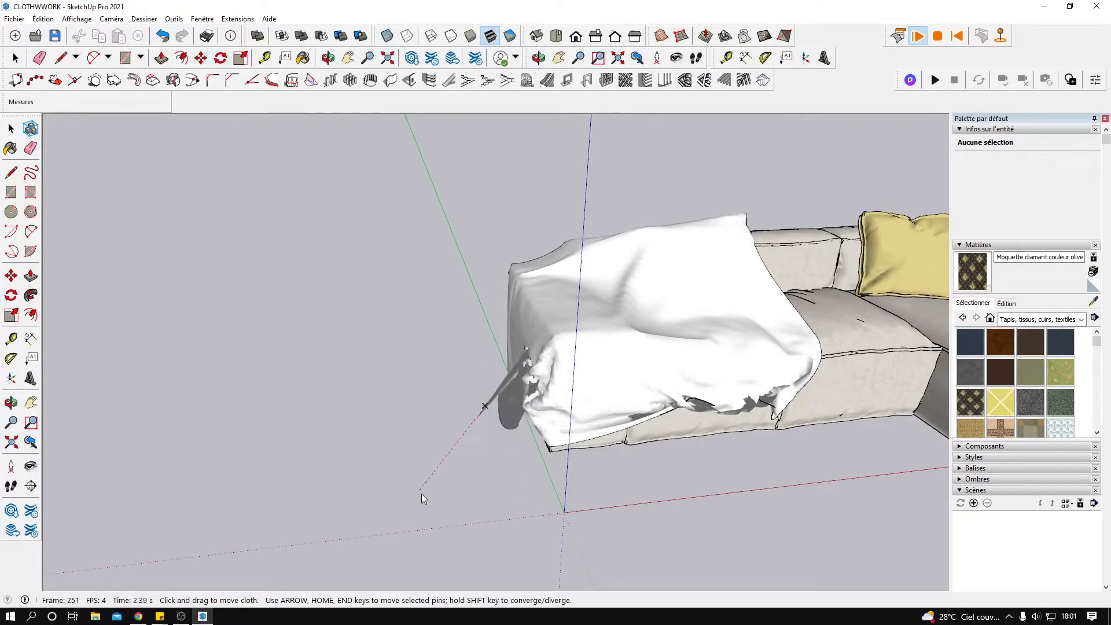
mouse_move(484, 436)
middle_down()
mouse_move(641, 402)
mouse_move(513, 439)
mouse_move(497, 418)
mouse_move(471, 433)
mouse_move(461, 424)
mouse_move(471, 435)
middle_up()
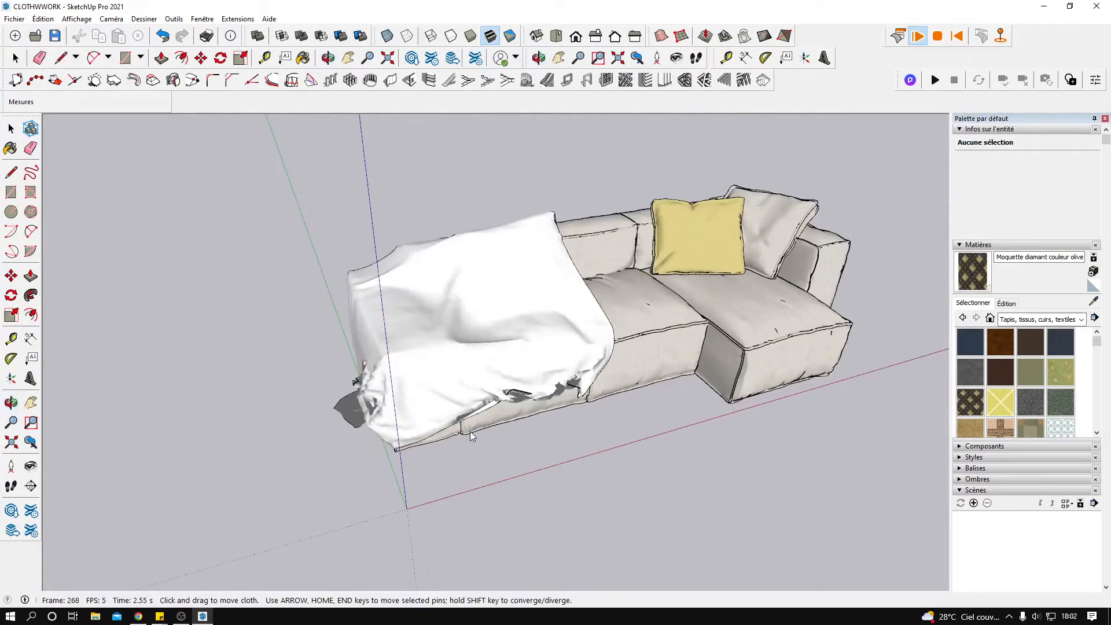
Step: Stop the ClothWorks simulation so the cloth keeps its current drape over the sofa's end
middle_drag(494, 394, 648, 270)
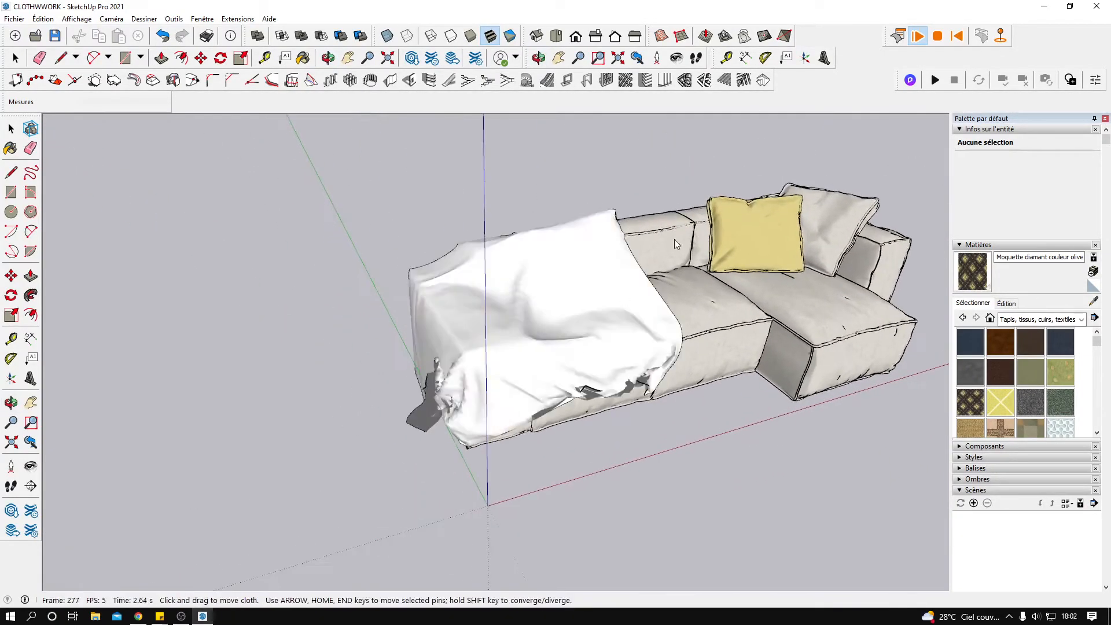
click(938, 36)
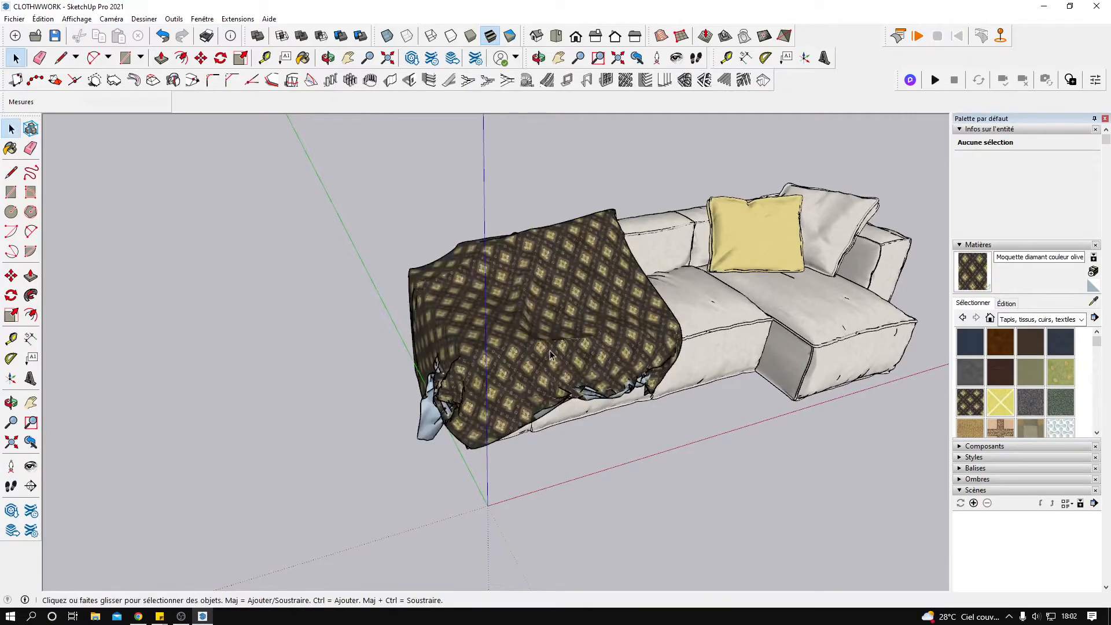
Step: Paint the reverse side of all the draped cloth's faces with 'Moquette diamant couleur olive' and leave the group
middle_drag(516, 426, 505, 467)
triple_click(439, 474)
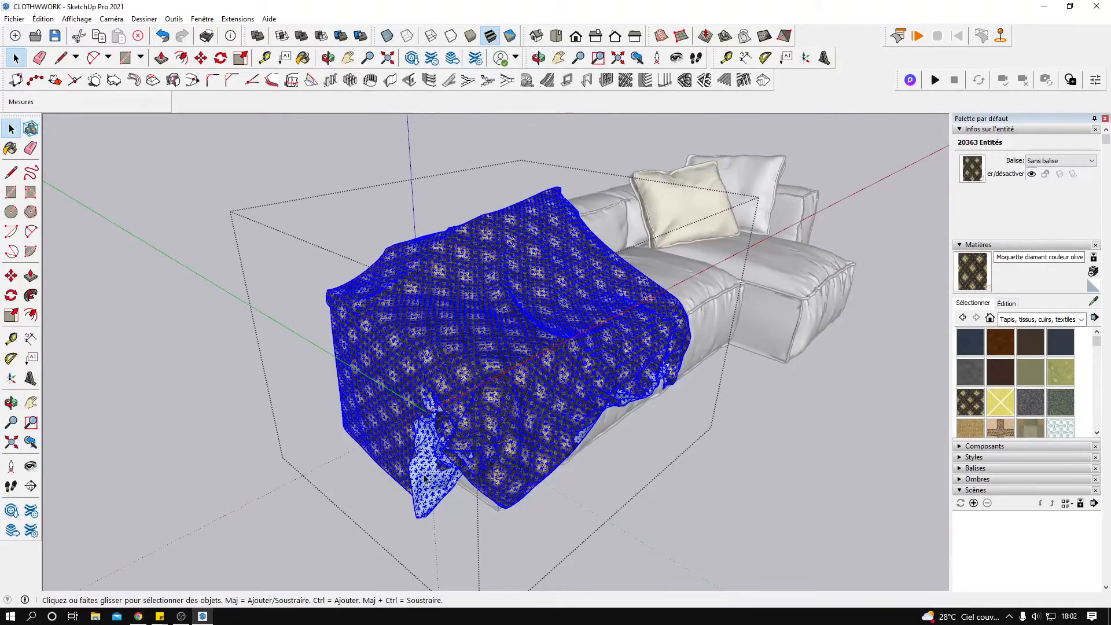
click(426, 476)
key(b)
click(449, 481)
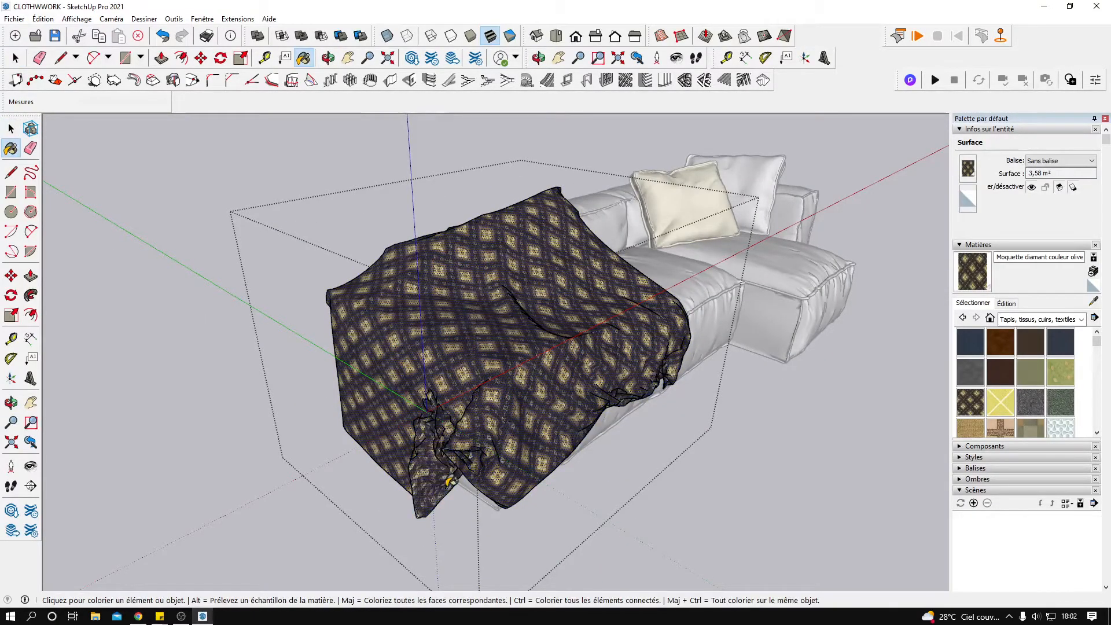
key(space)
click(590, 495)
Step: Review the ClothWorks simulation settings and the cloth material settings
middle_drag(602, 464, 484, 367)
click(897, 38)
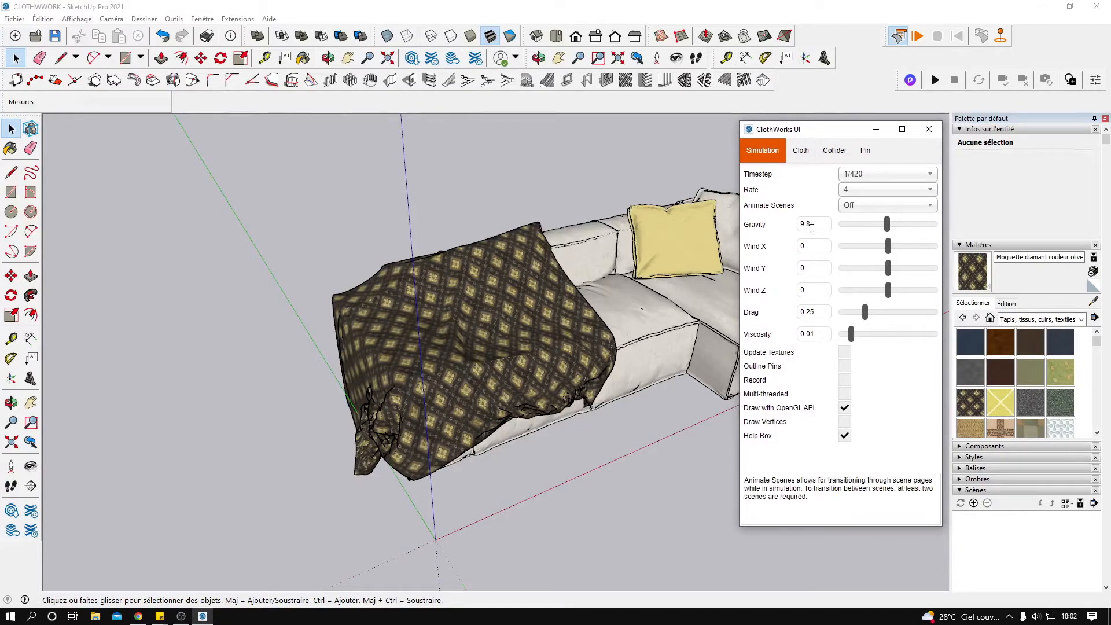
click(803, 152)
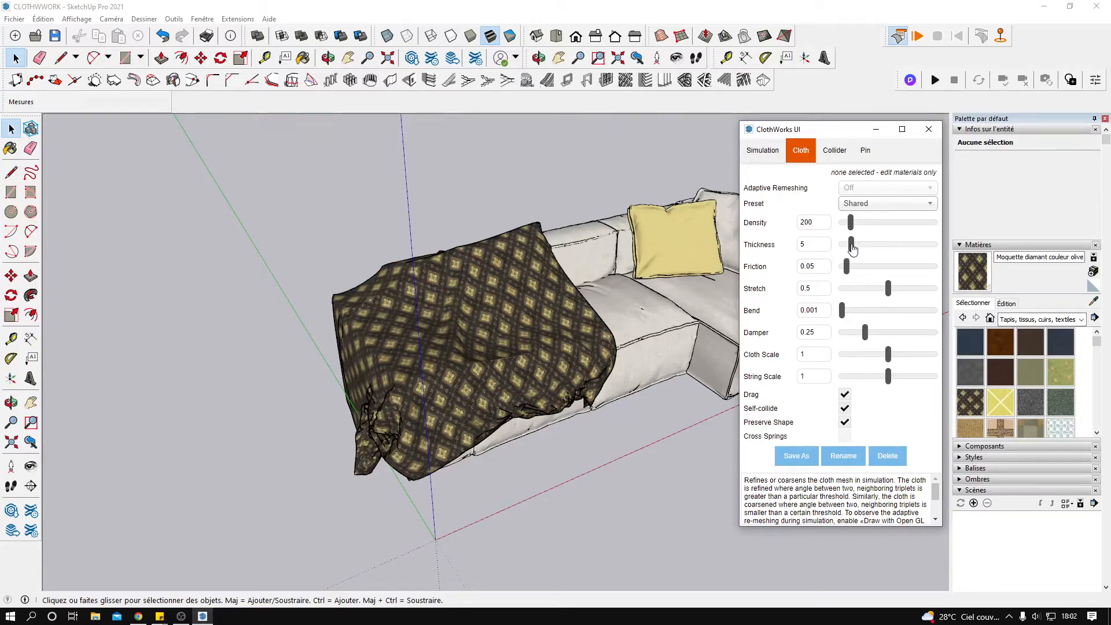
Step: Examine the finished cloth's folds, hem and hanging corner on the sofa from several angles
middle_drag(666, 370, 543, 401)
middle_drag(675, 398, 620, 422)
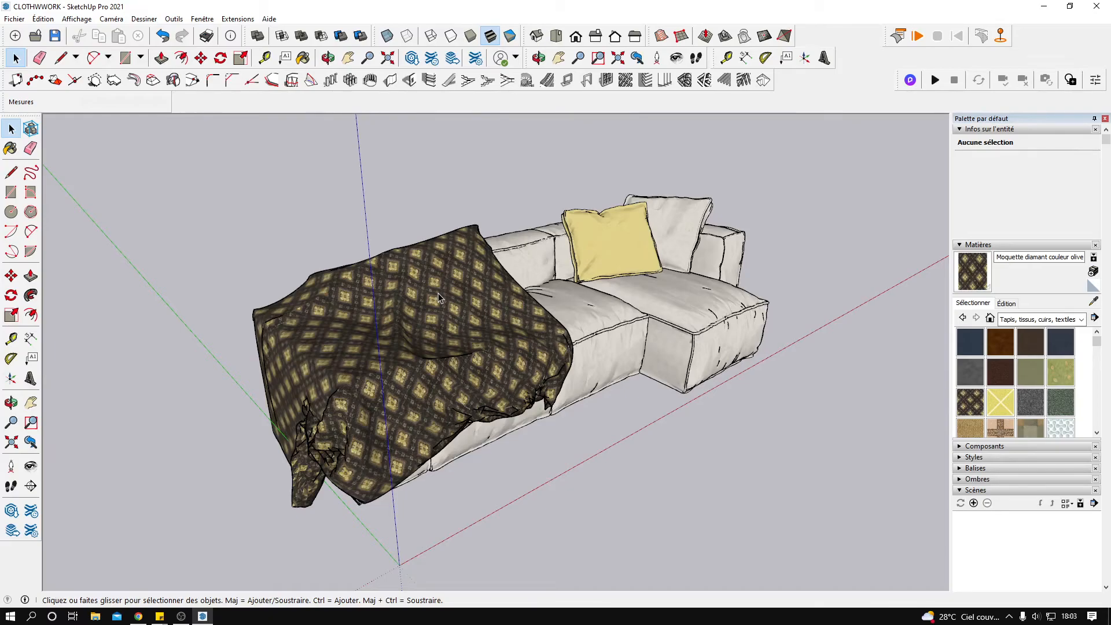
scroll(504, 294, up, 2)
scroll(517, 324, down, 2)
middle_drag(517, 324, 598, 380)
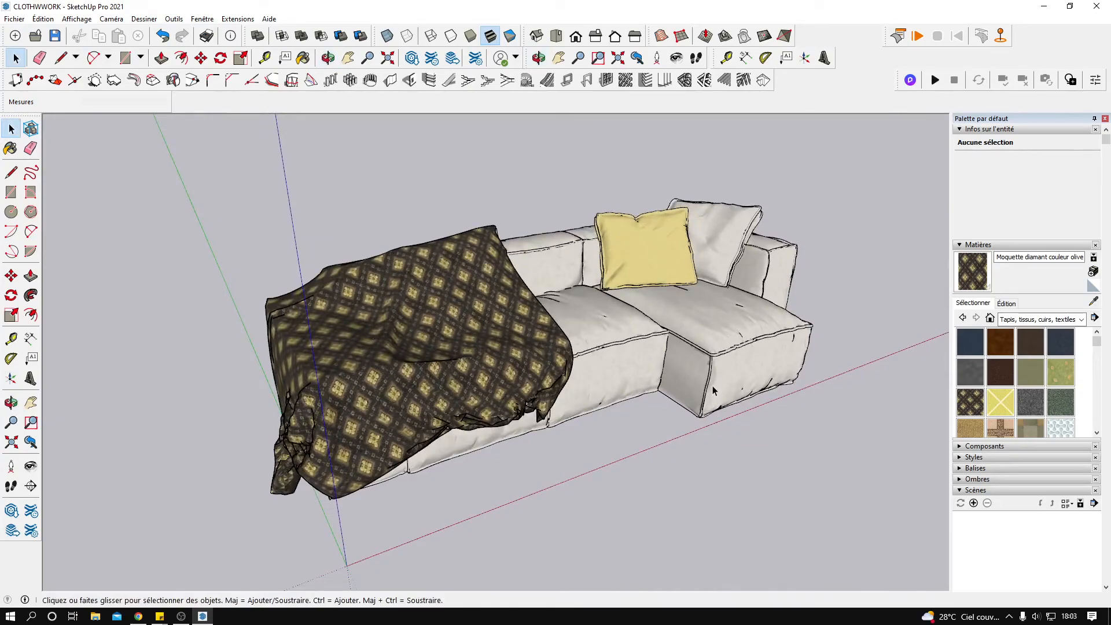
middle_drag(713, 385, 689, 382)
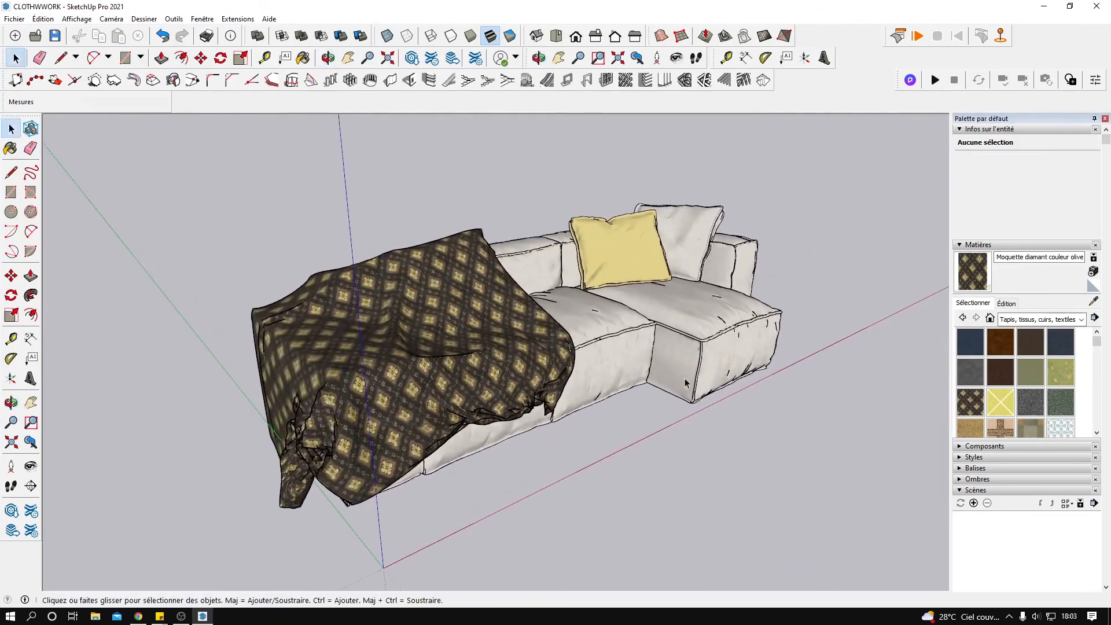
middle_drag(534, 401, 529, 399)
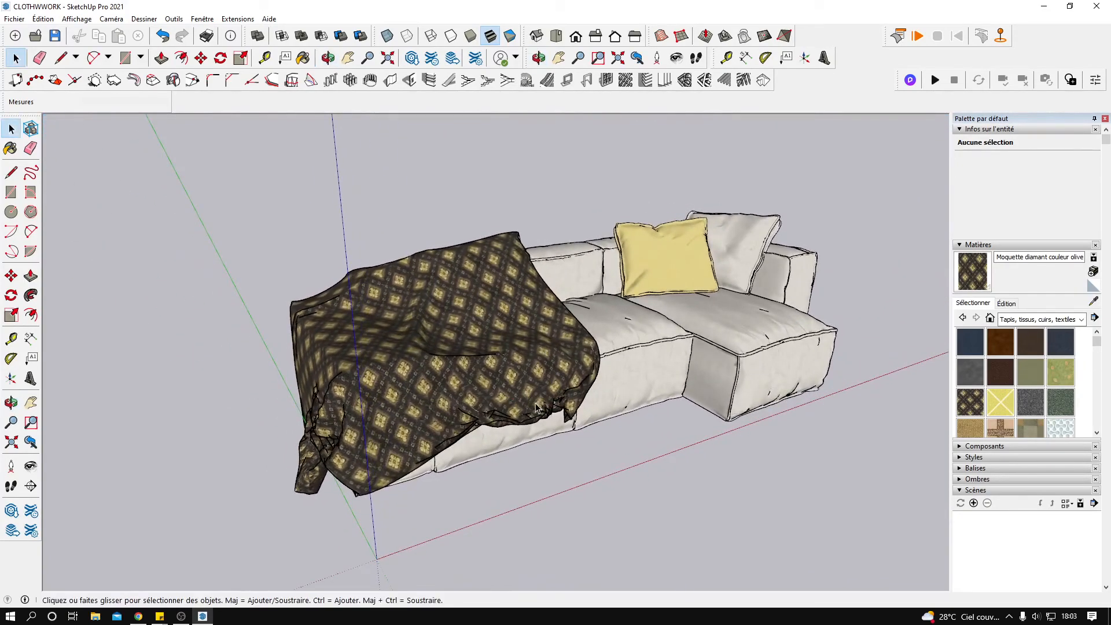